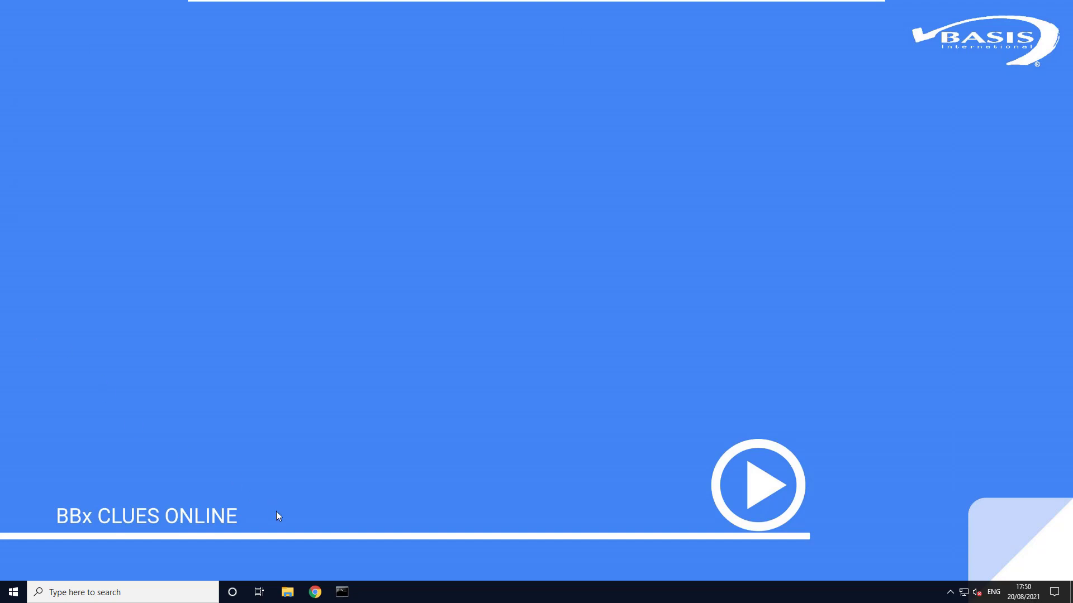
# Open basis.com in Chrome and go to the download page for BBj, BBx and Barista in a maximized window.
pyautogui.click(316, 596)
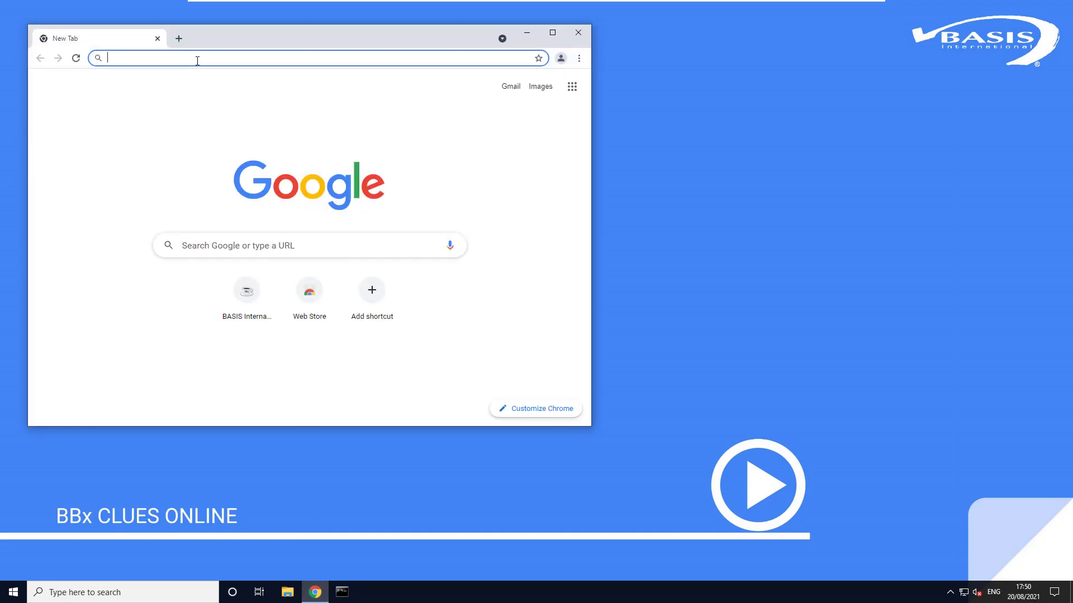
pyautogui.write('basis.com')
pyautogui.press('Return')
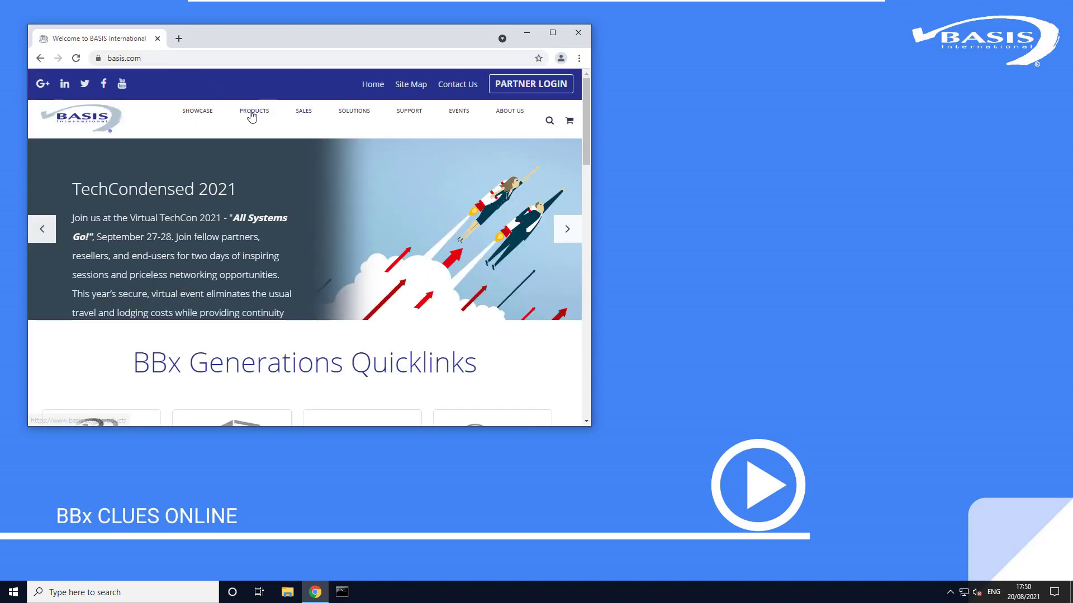
pyautogui.click(252, 115)
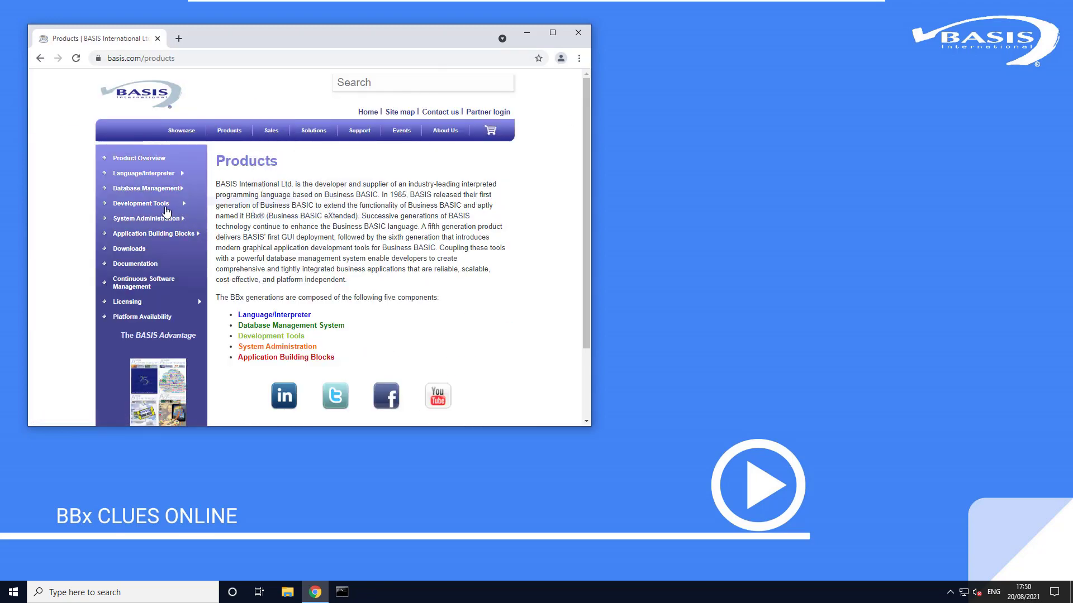
pyautogui.click(155, 250)
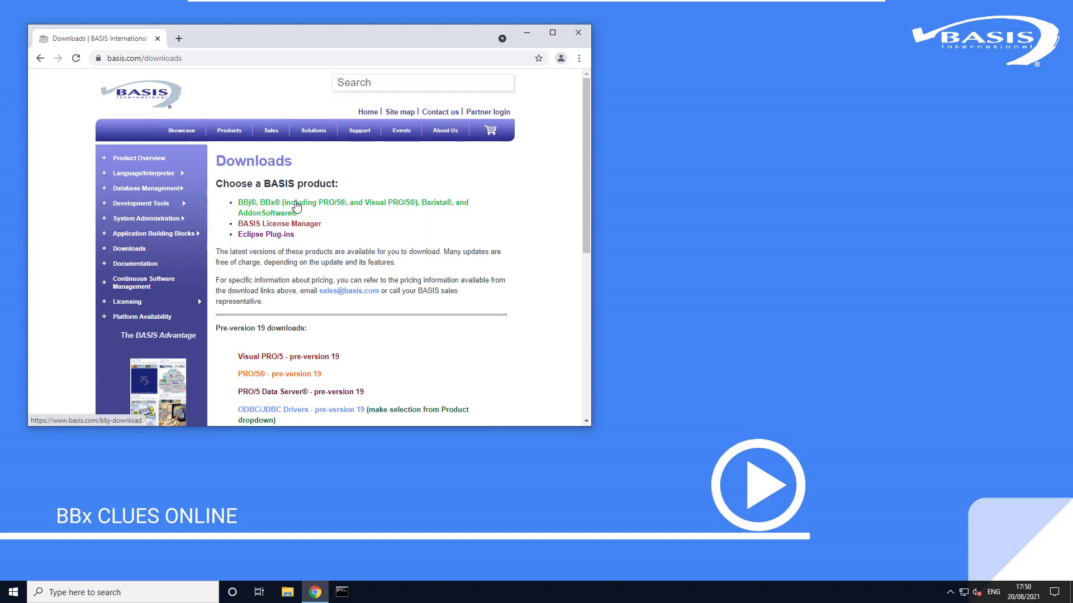
pyautogui.click(296, 206)
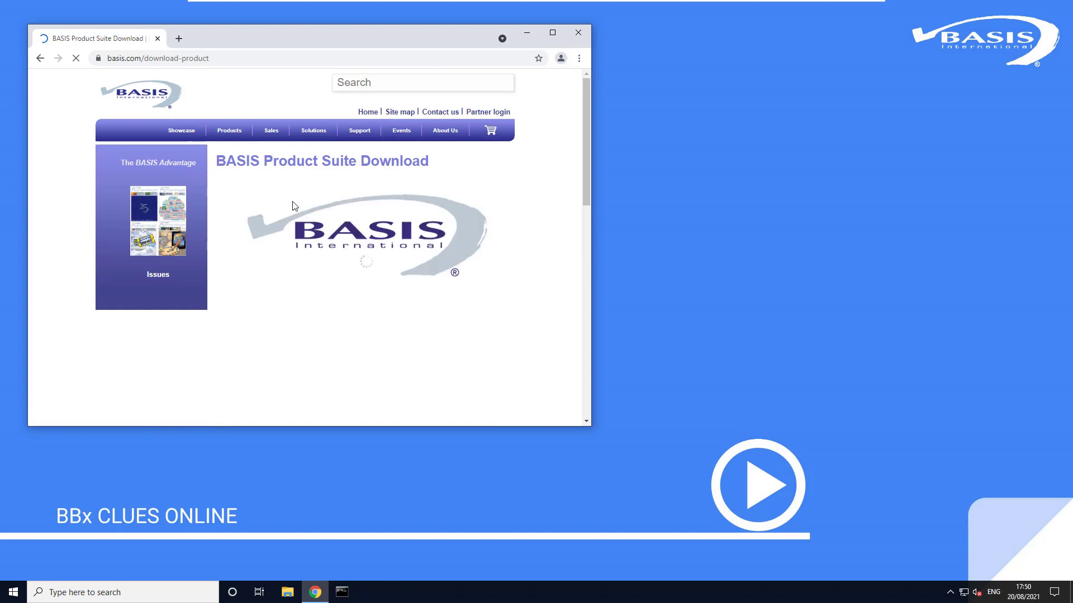
pyautogui.click(553, 33)
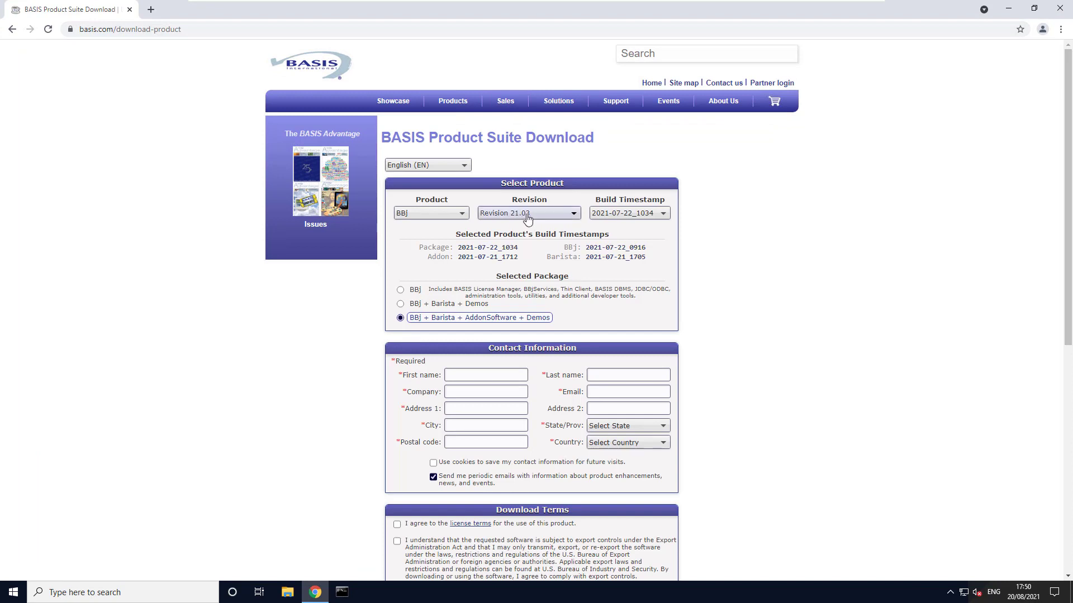
# Select BBj Revision 21.03 with the BBj + Barista + Demos package.
pyautogui.click(568, 217)
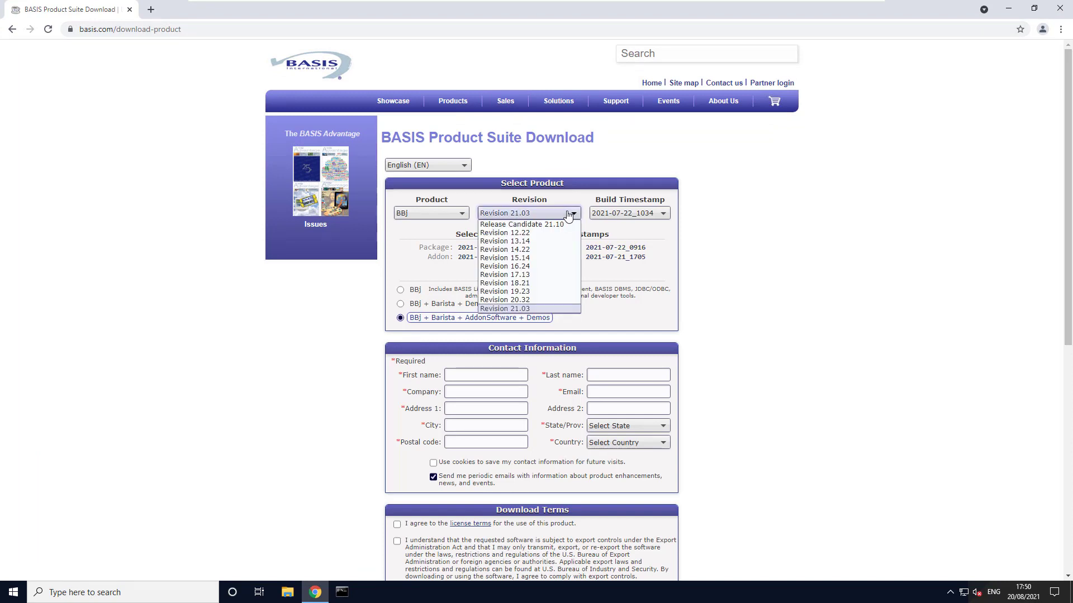
pyautogui.click(570, 217)
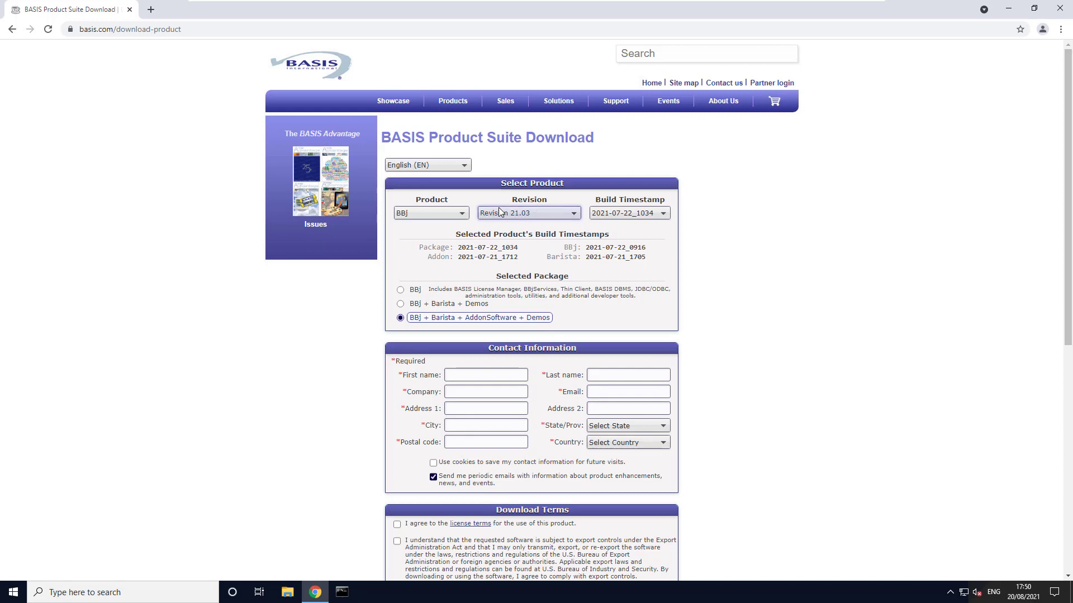
pyautogui.click(529, 215)
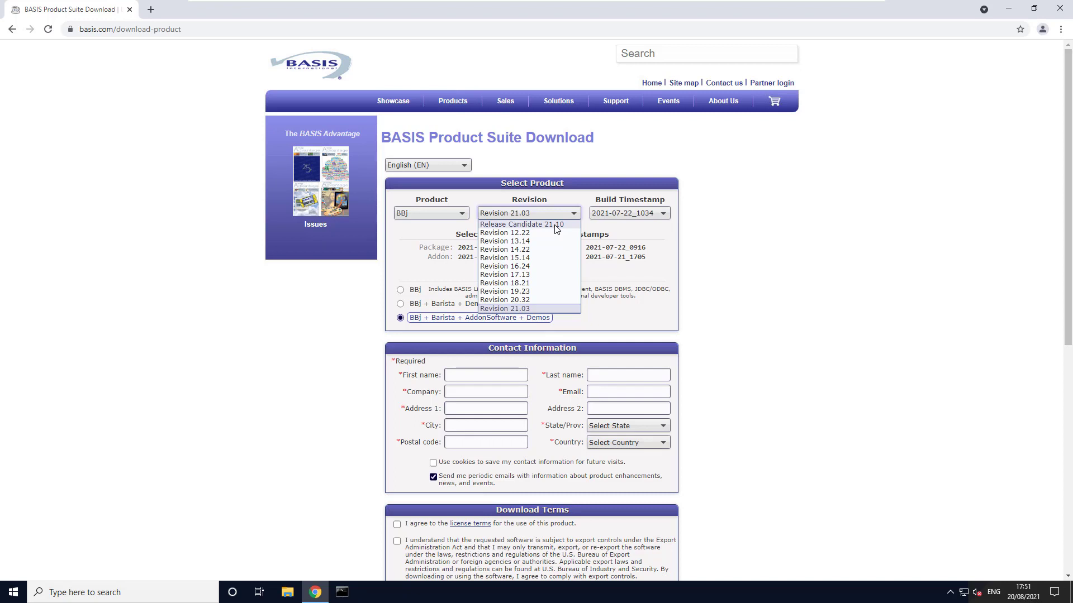
pyautogui.click(541, 309)
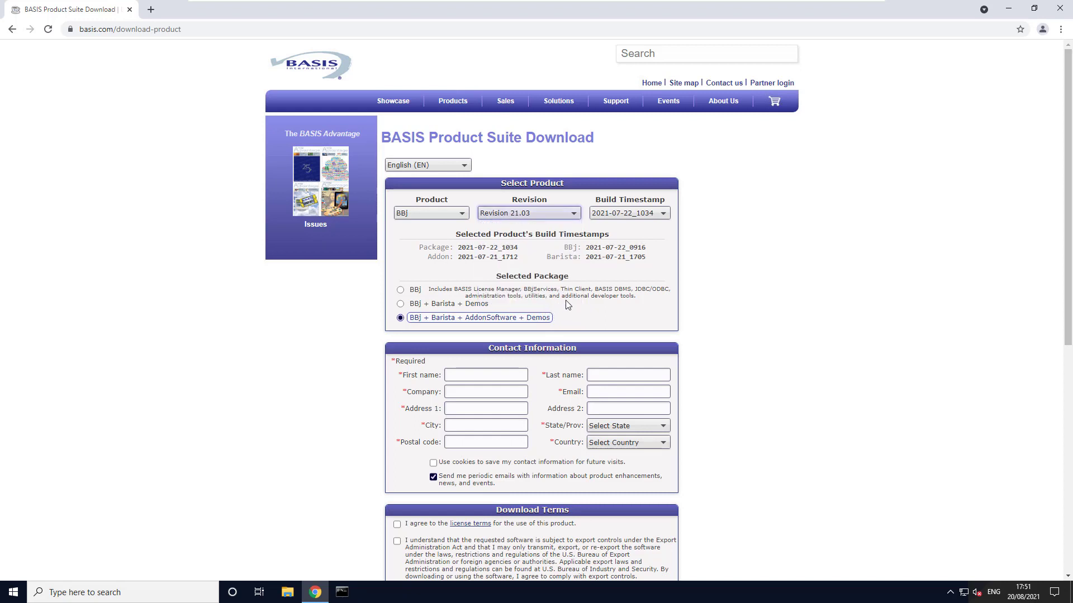
pyautogui.click(401, 305)
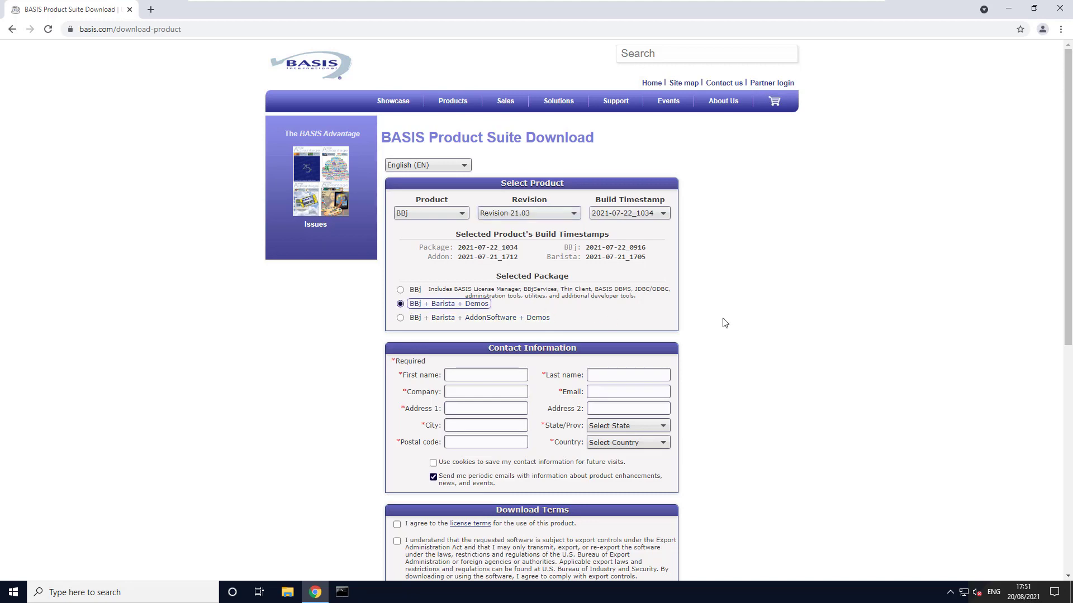
# Fill in the required contact information with the name, company, e-mail, address, postal code, state and country.
pyautogui.scroll(-2, 725, 323)
pyautogui.click(470, 208)
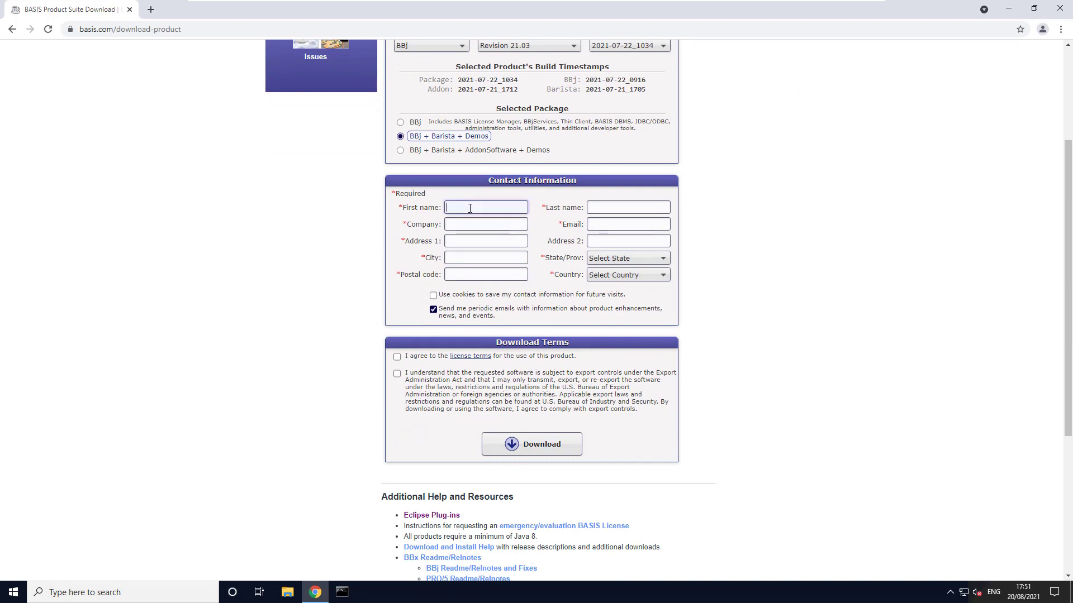
pyautogui.write('Stephan')
pyautogui.press('Tab')
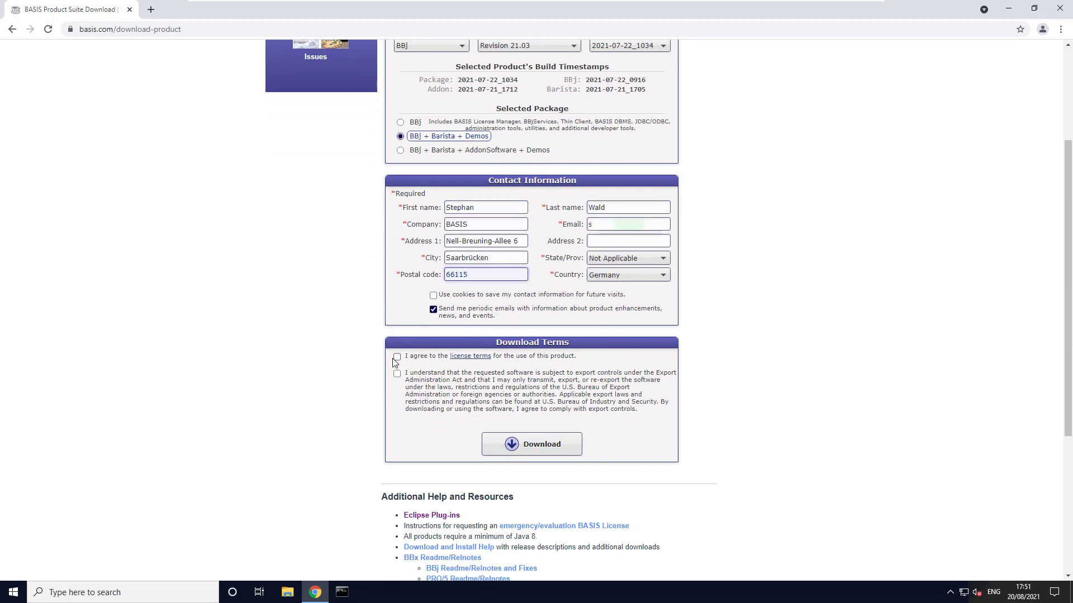
# Agree to the license terms and export controls, and start the package download.
pyautogui.click(397, 357)
pyautogui.click(397, 373)
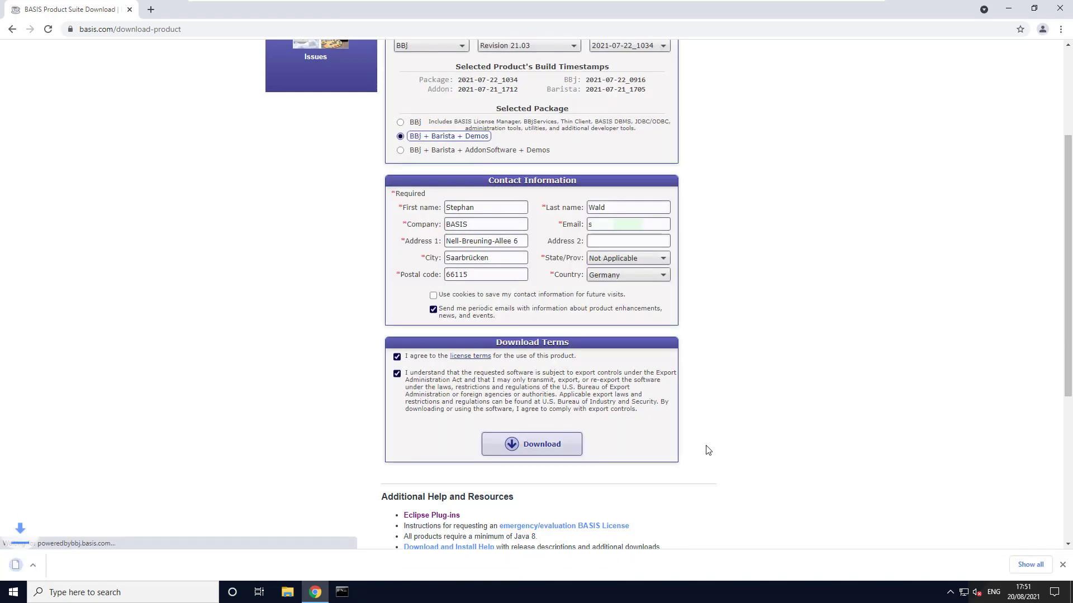
# Go to the Eclipse Plug-ins page and open its adoptium.net link from the Java instructions in a new tab.
pyautogui.scroll(-2, 726, 470)
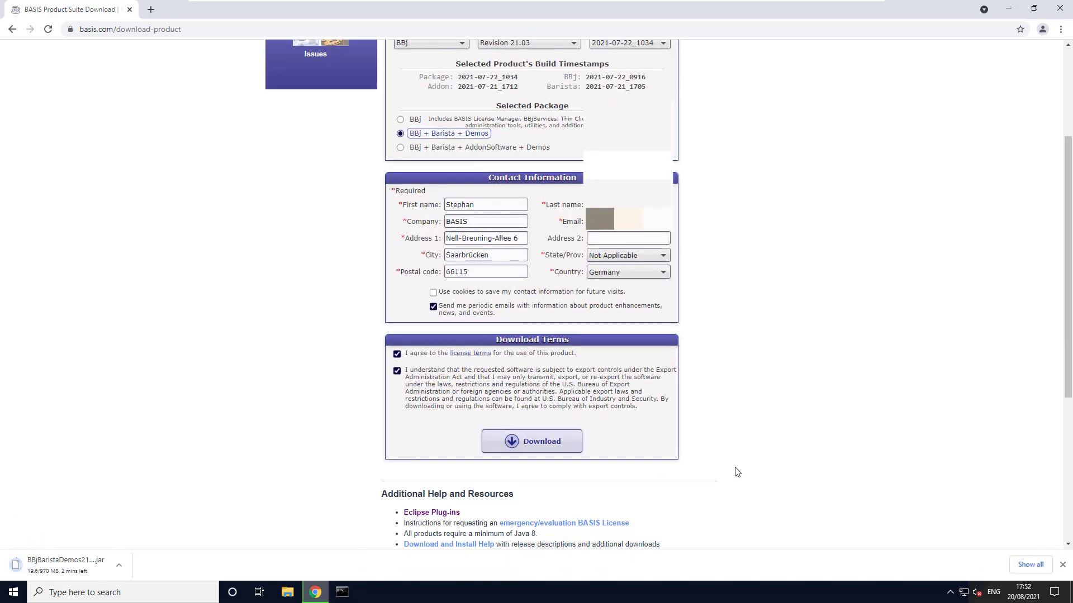
pyautogui.click(449, 404)
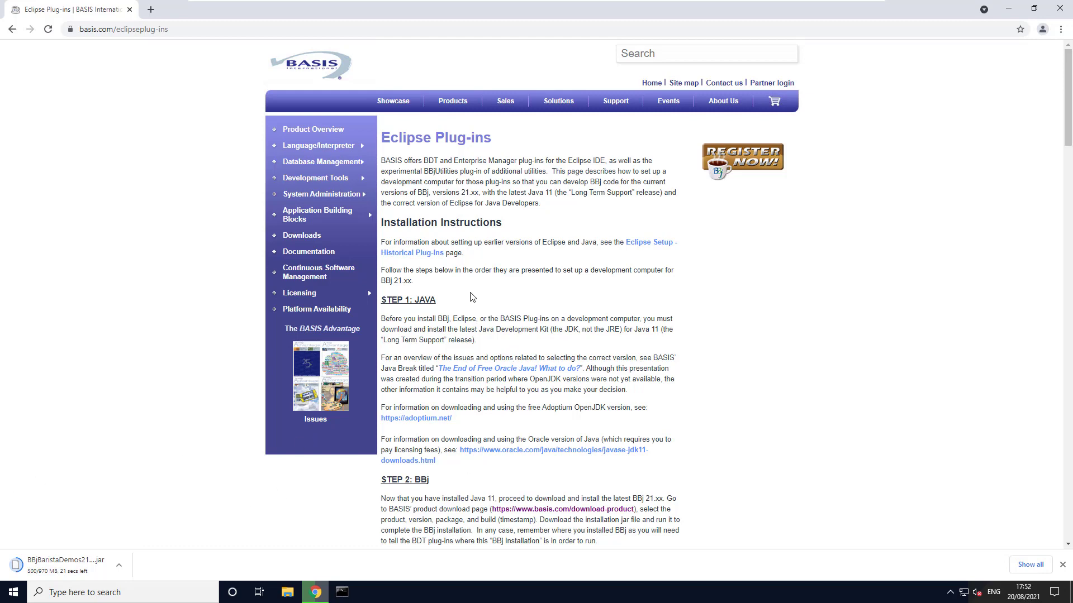
pyautogui.scroll(-2, 445, 312)
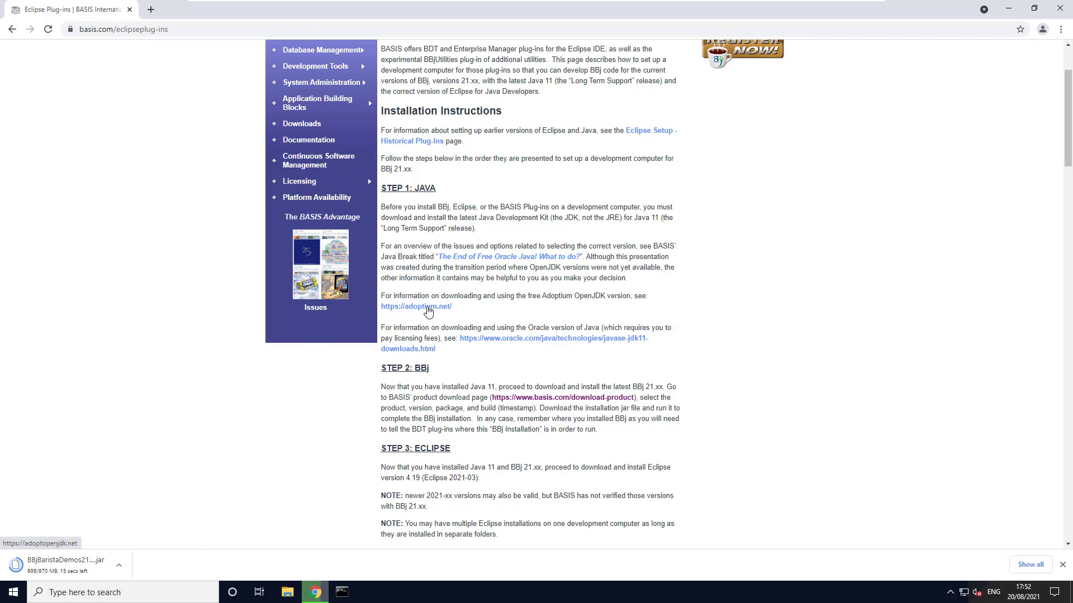
pyautogui.rightClick(429, 311)
pyautogui.click(450, 314)
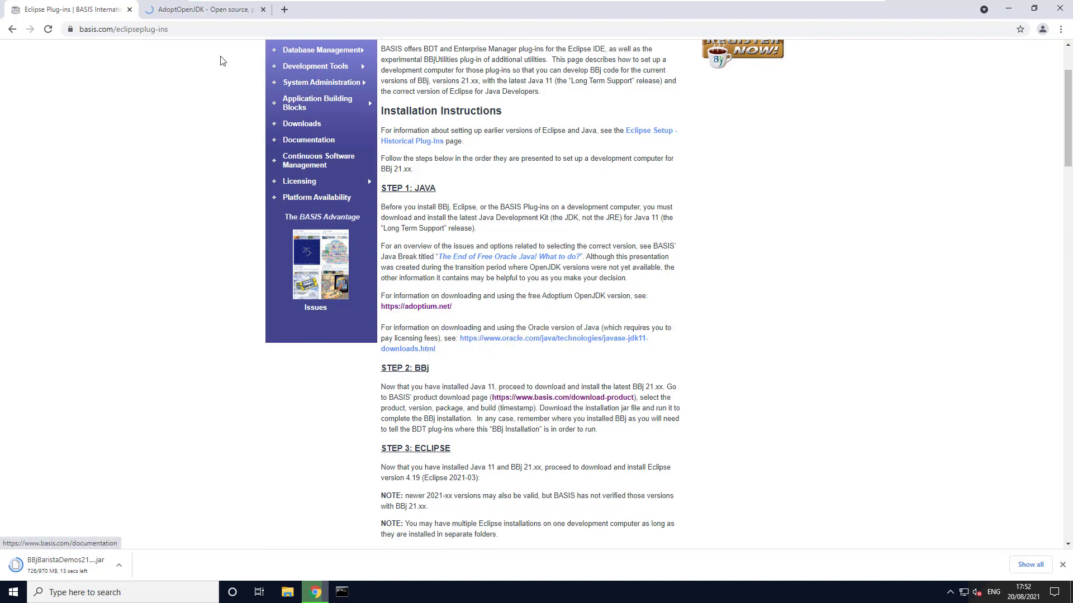
pyautogui.click(207, 9)
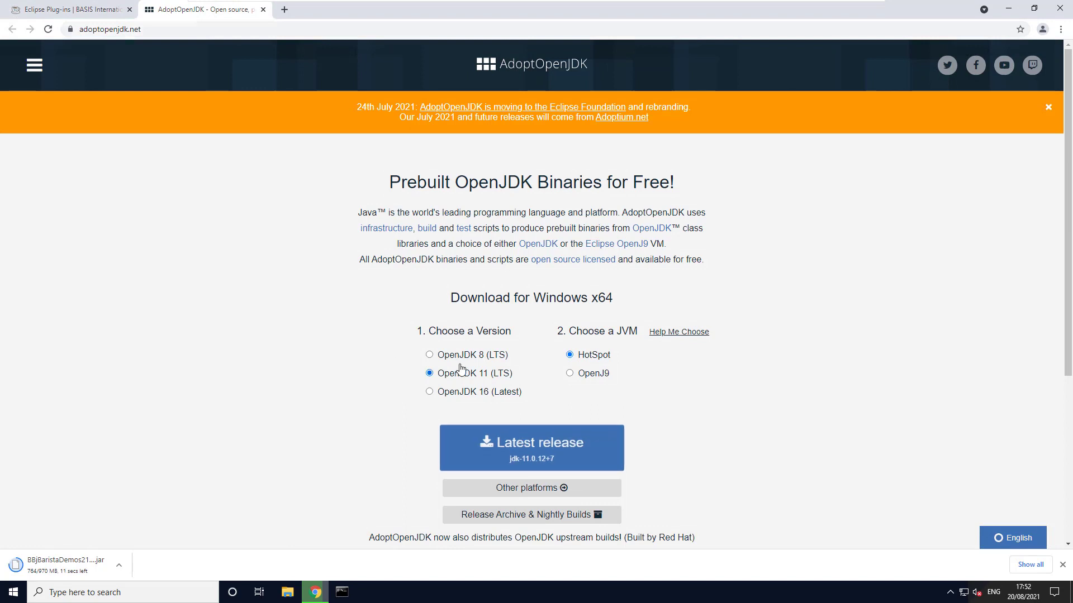
# Download the Windows x86 JDK .msi of jdk-11.0.11+9 from the full OpenJDK 11 release list, and keep the downloaded BBj jar file.
pyautogui.scroll(-1, 667, 399)
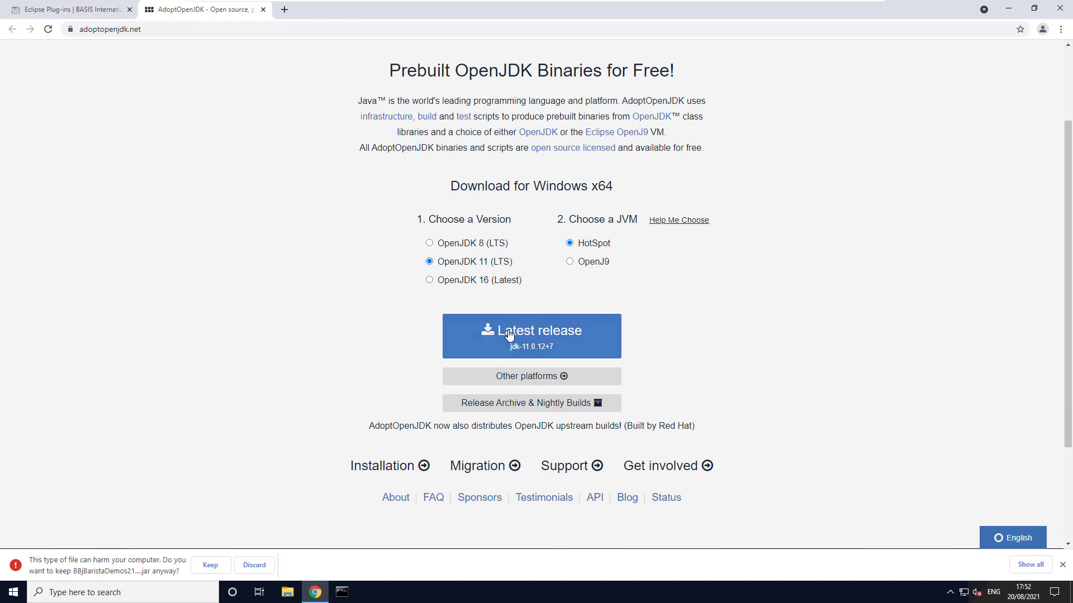
pyautogui.scroll(-1, 655, 336)
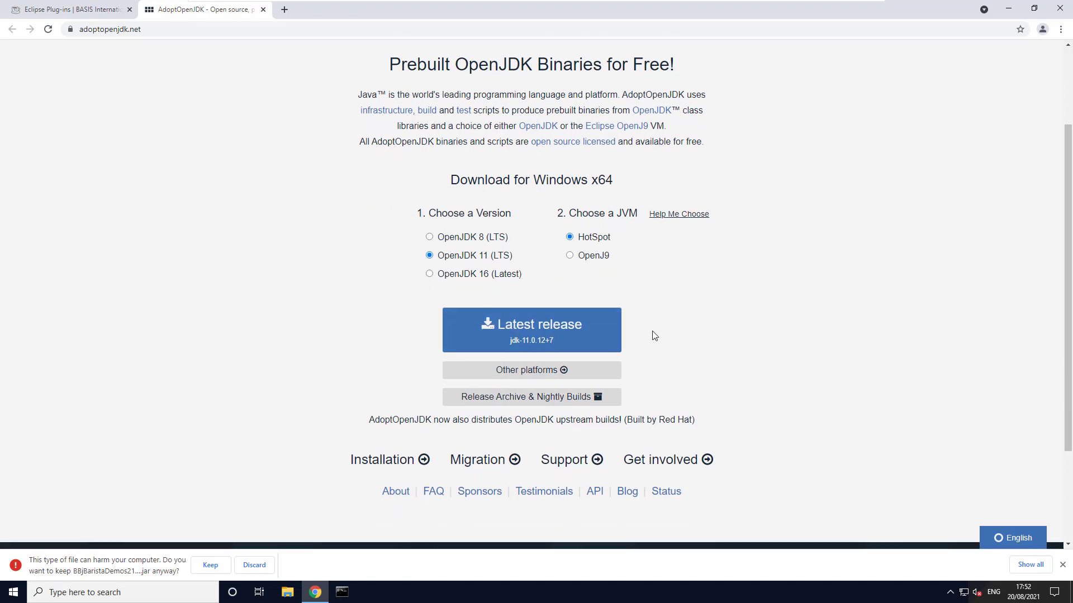
pyautogui.click(561, 322)
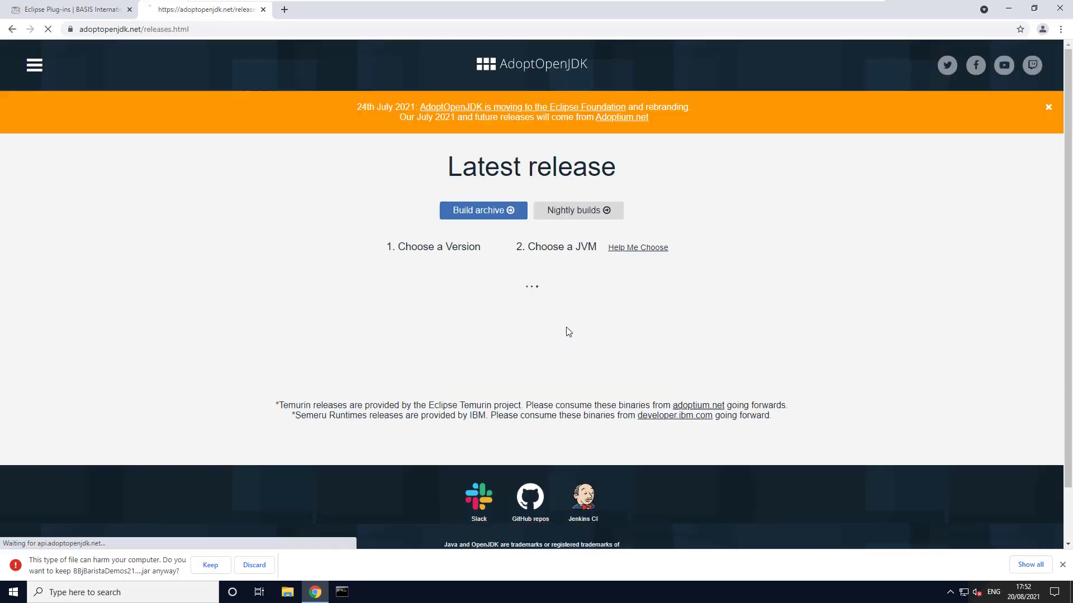
pyautogui.scroll(-3, 642, 355)
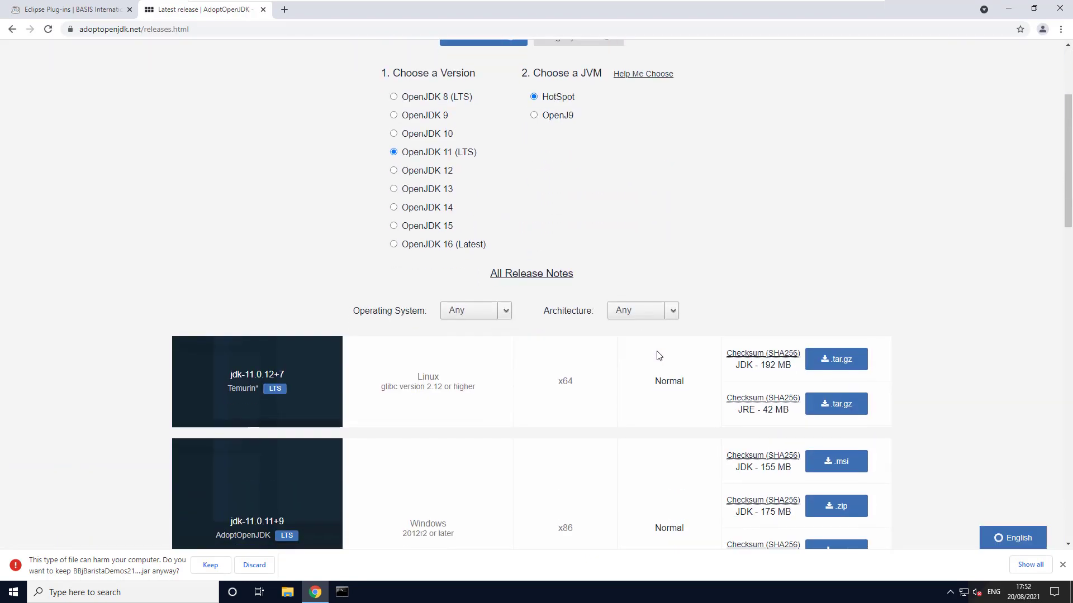
pyautogui.scroll(-1, 538, 364)
pyautogui.scroll(-2, 526, 307)
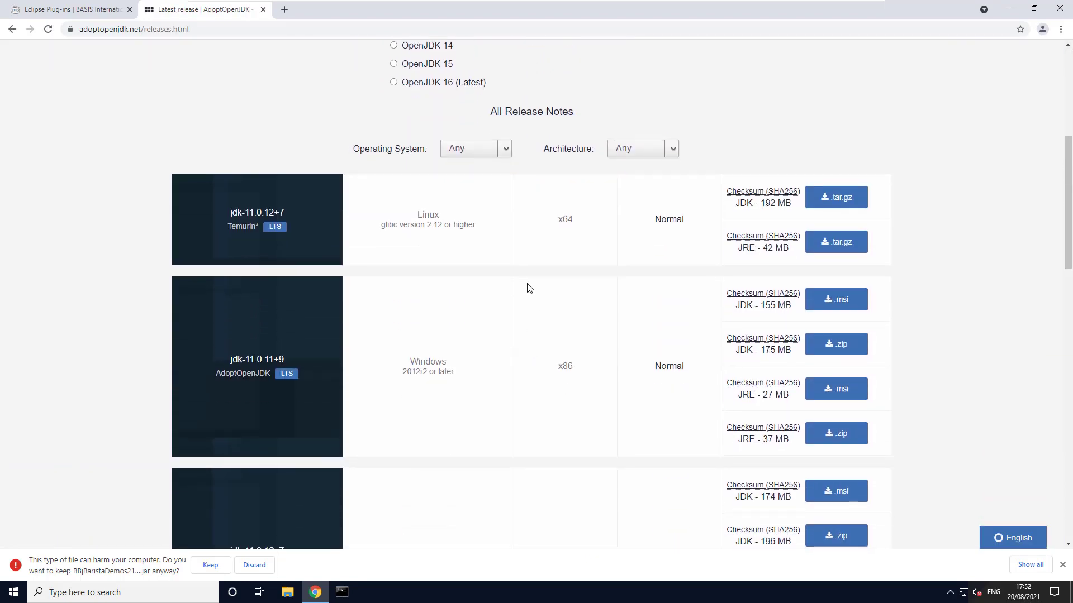
pyautogui.scroll(-3, 530, 289)
pyautogui.scroll(1, 529, 289)
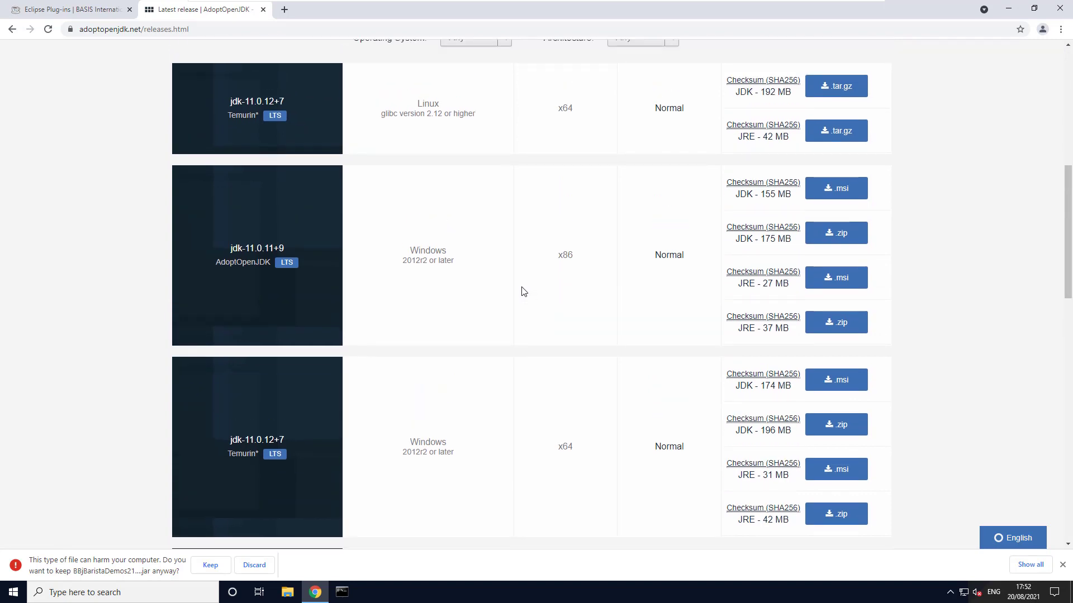
pyautogui.scroll(2, 523, 291)
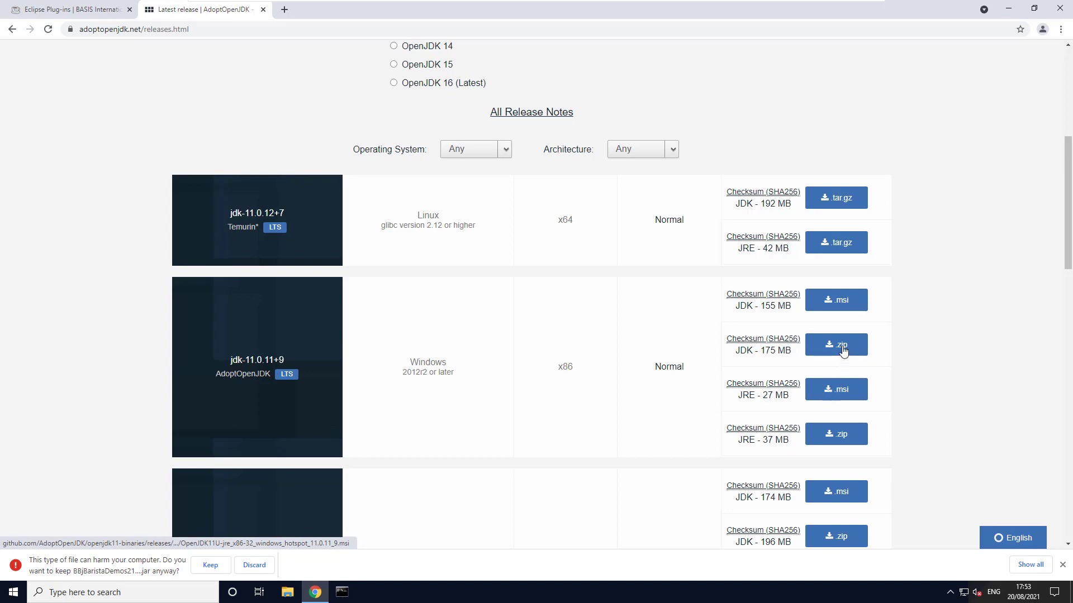
pyautogui.click(849, 304)
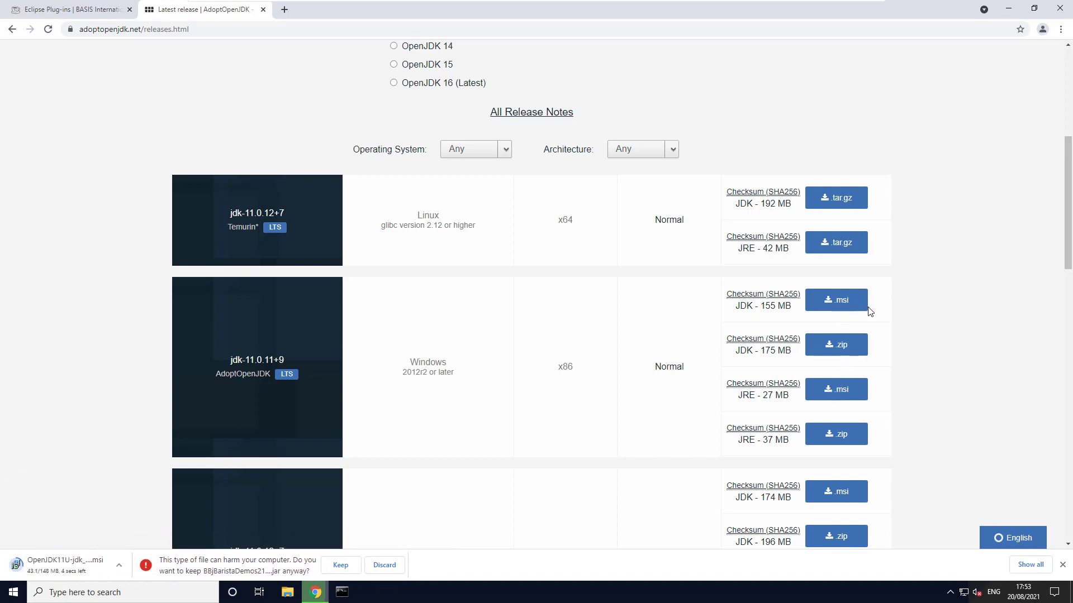
pyautogui.click(340, 565)
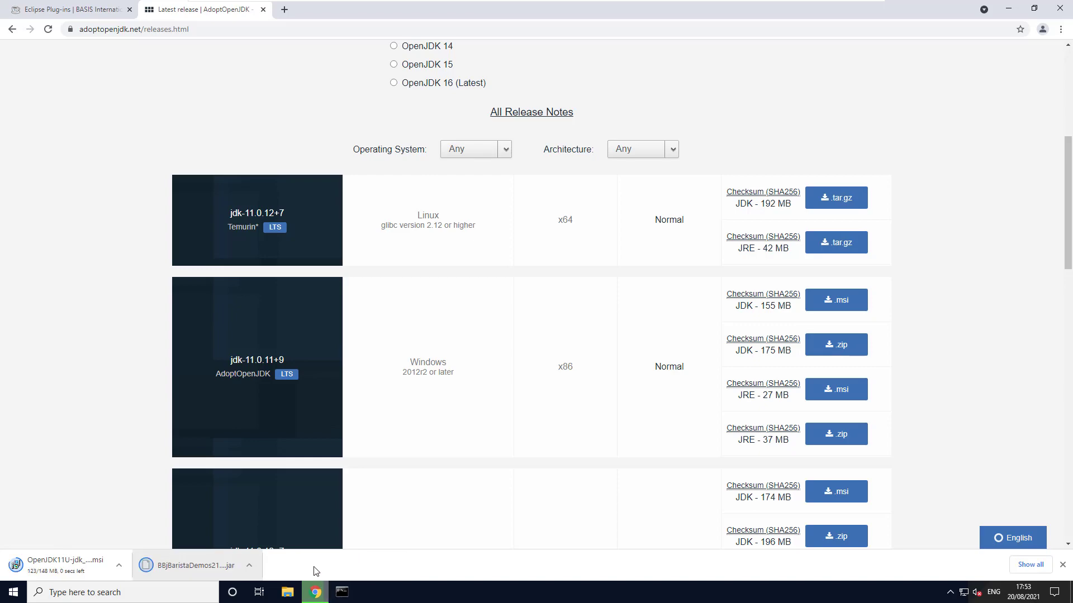
# Follow the Eclipse 2021-03 link in the plug-in instructions and download Eclipse IDE for Java Developers for Windows x86_64.
pyautogui.click(62, 9)
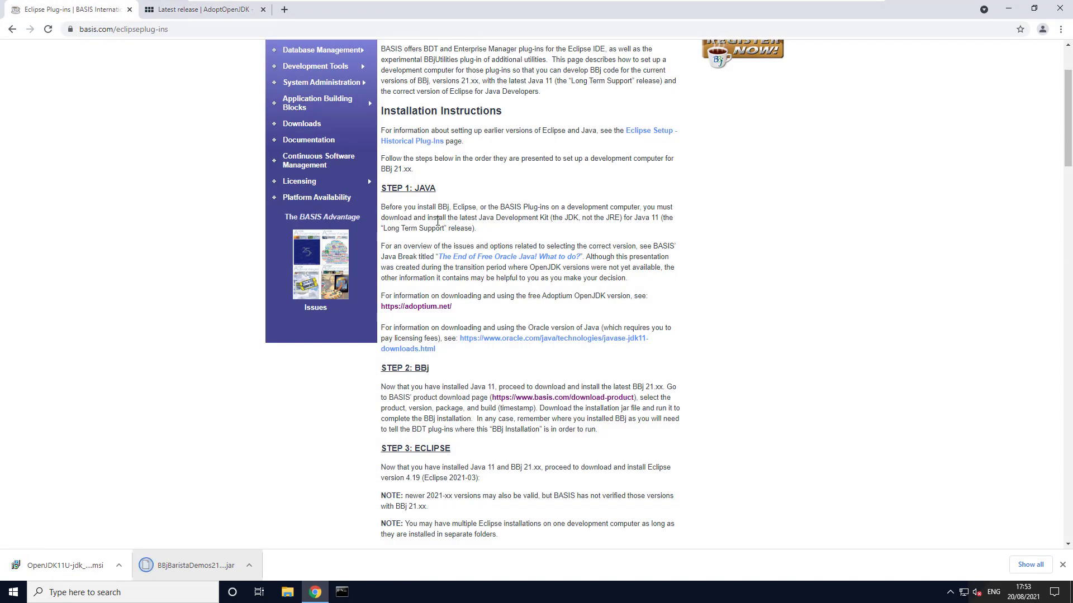
pyautogui.scroll(-3, 472, 281)
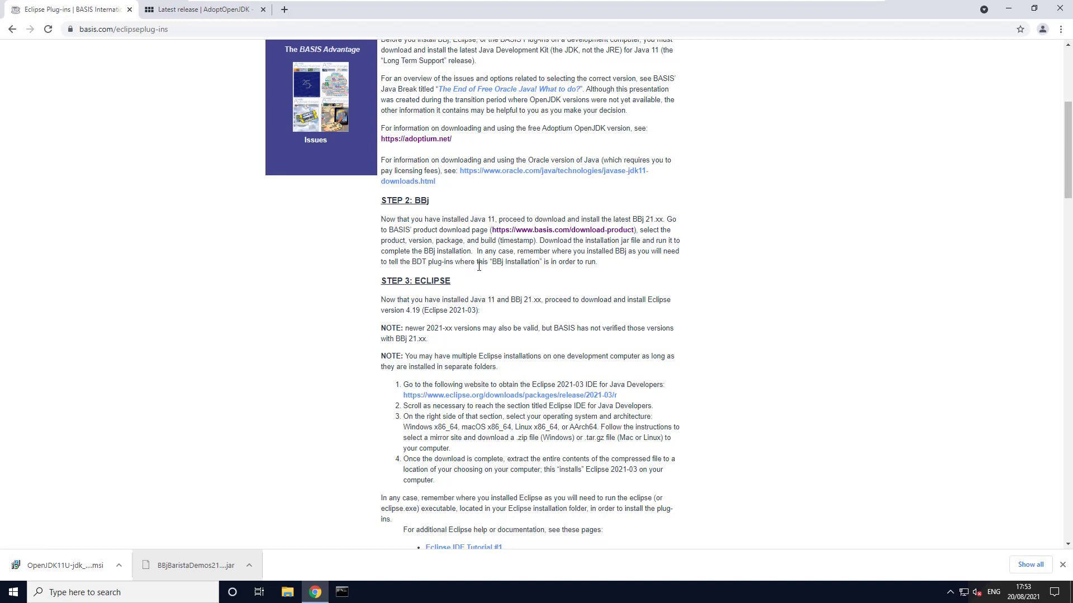
pyautogui.scroll(-2, 479, 266)
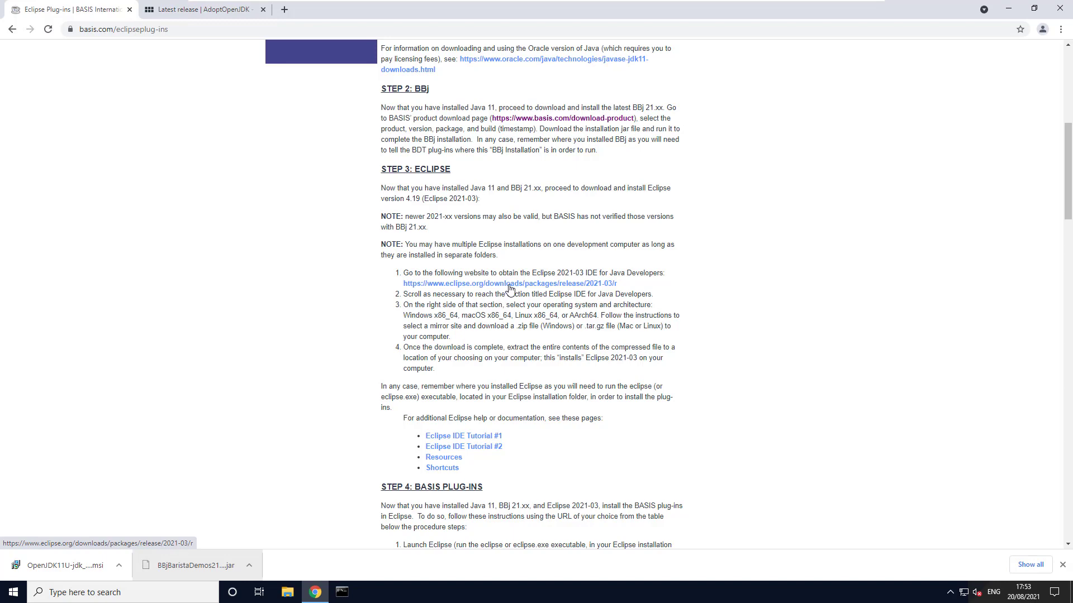
pyautogui.click(509, 287)
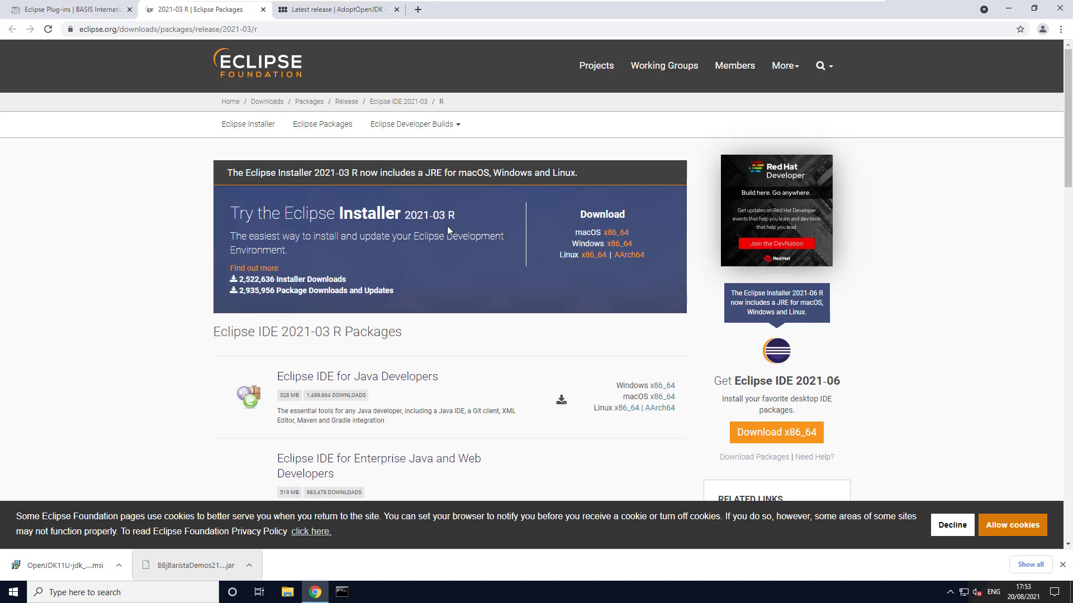
pyautogui.scroll(-2, 458, 350)
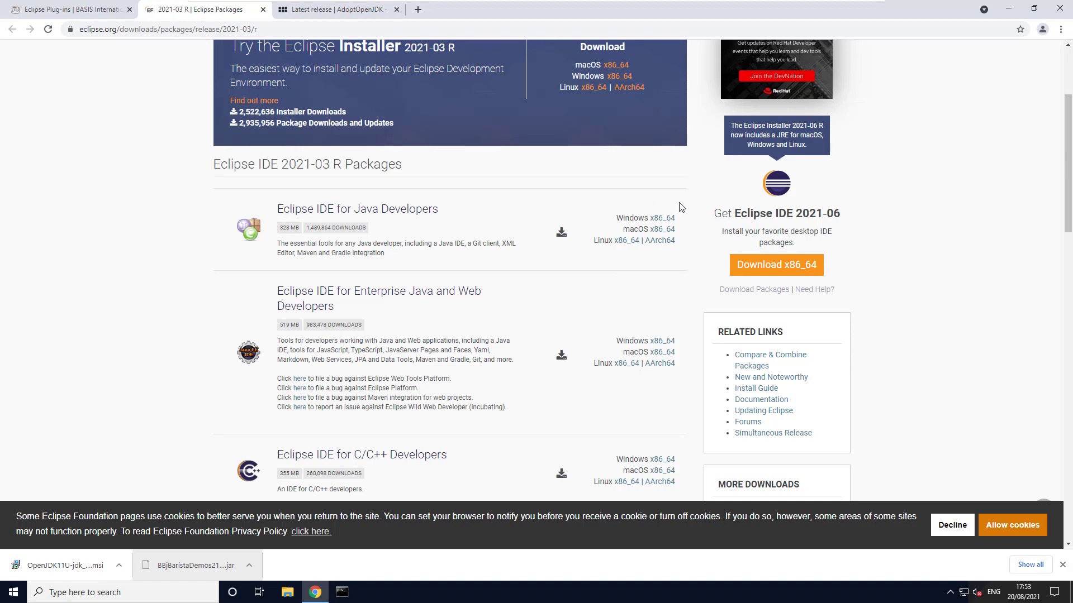
pyautogui.click(664, 219)
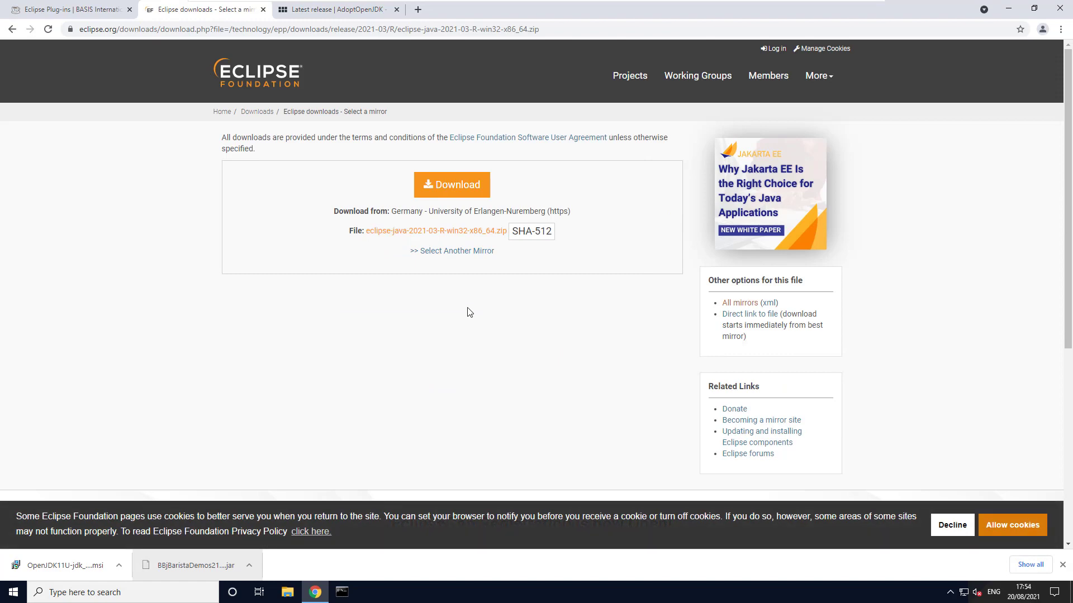
pyautogui.click(462, 191)
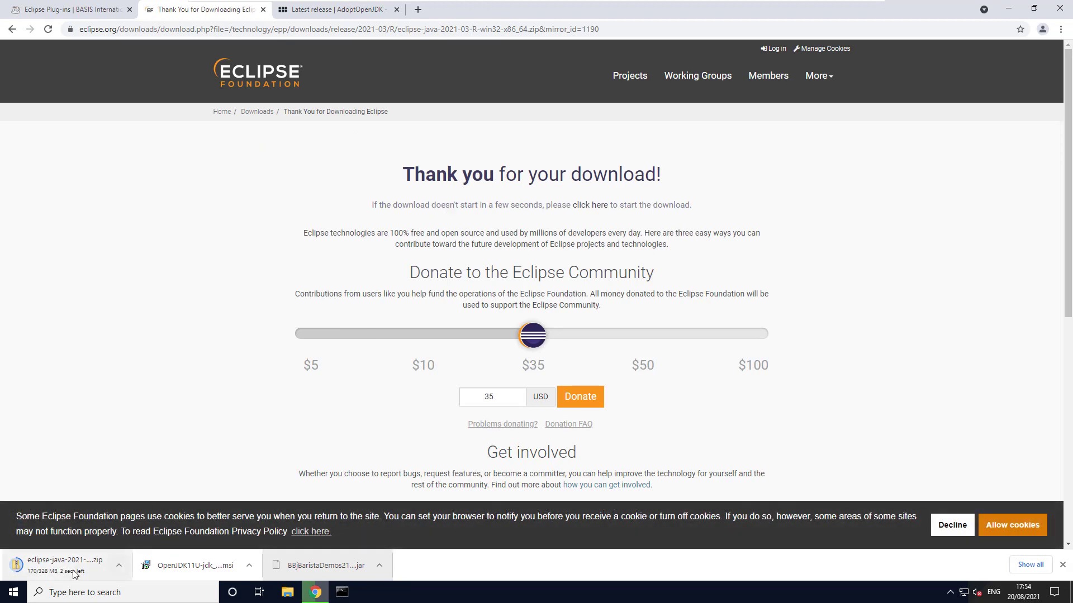
# Close the Eclipse download and AdoptOpenJDK release tabs and return to the Eclipse Plug-ins instructions.
pyautogui.click(263, 10)
pyautogui.click(263, 9)
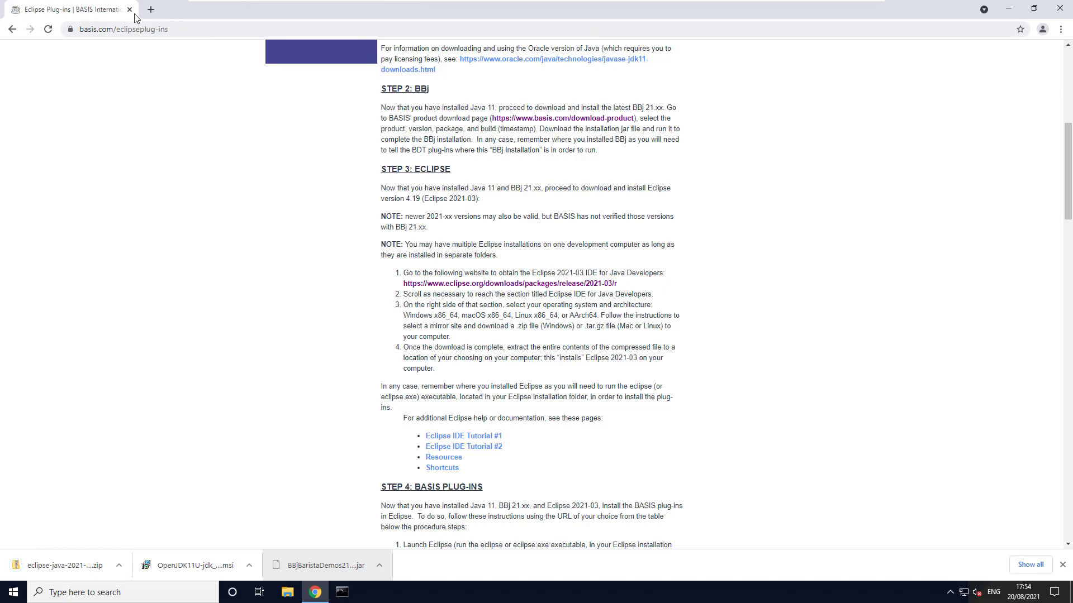
pyautogui.scroll(1, 244, 115)
pyautogui.scroll(-3, 237, 134)
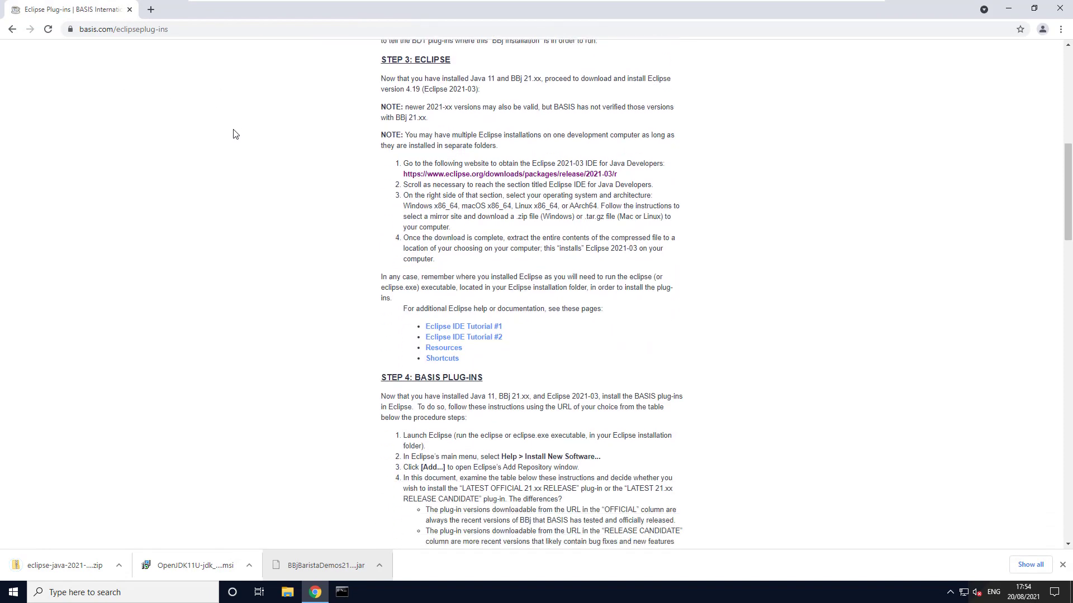
pyautogui.scroll(1, 237, 134)
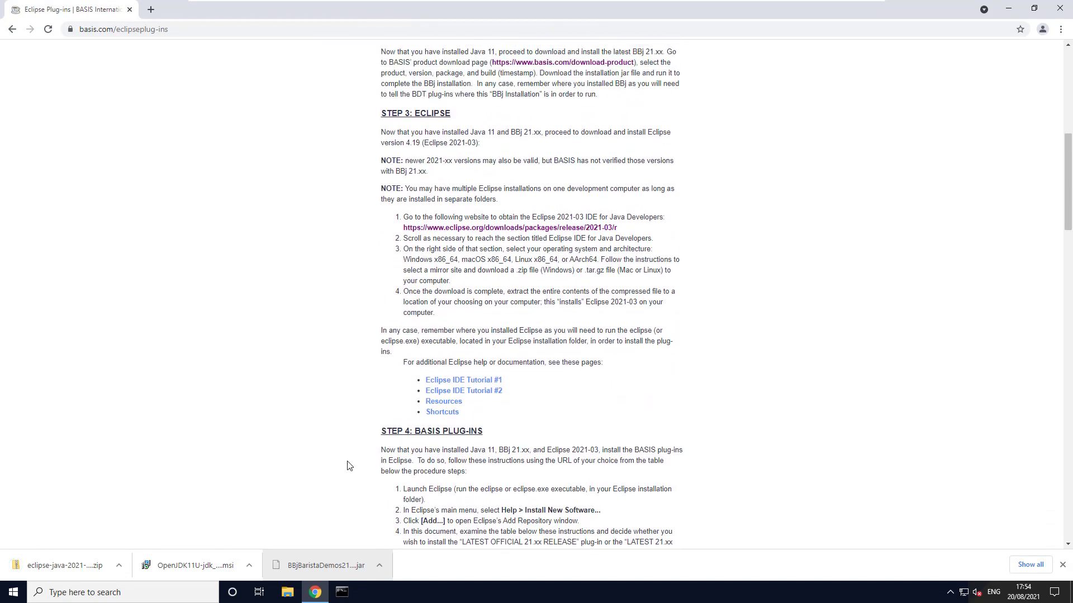
# Show the downloaded OpenJDK 11 .msi in its folder and run OpenJDK11U-jdk_x86-32_windows_hotspot_11.0.11_9.msi.
pyautogui.click(250, 566)
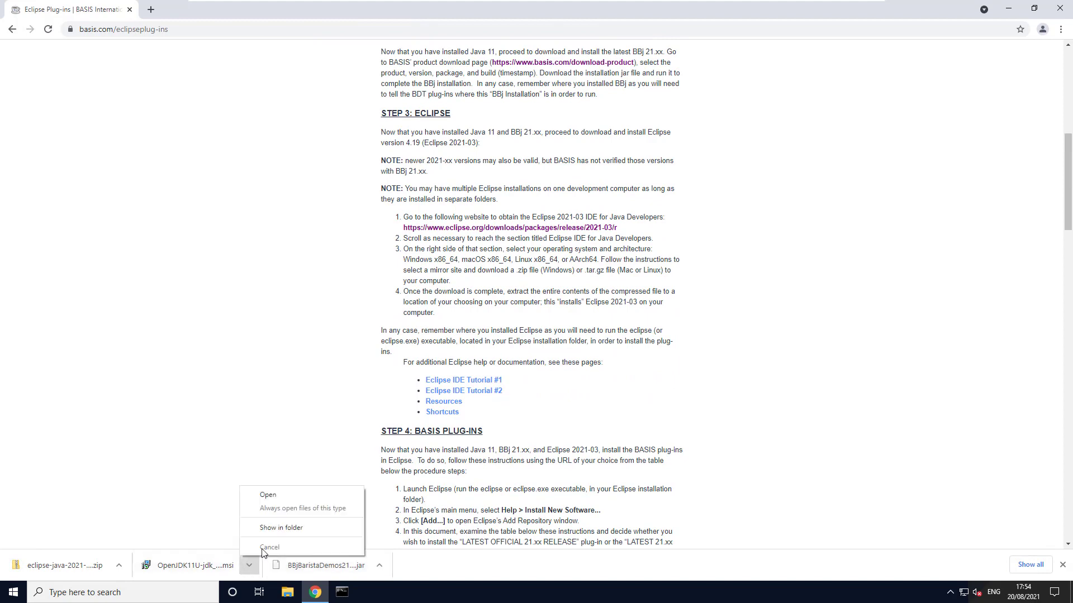
pyautogui.click(274, 528)
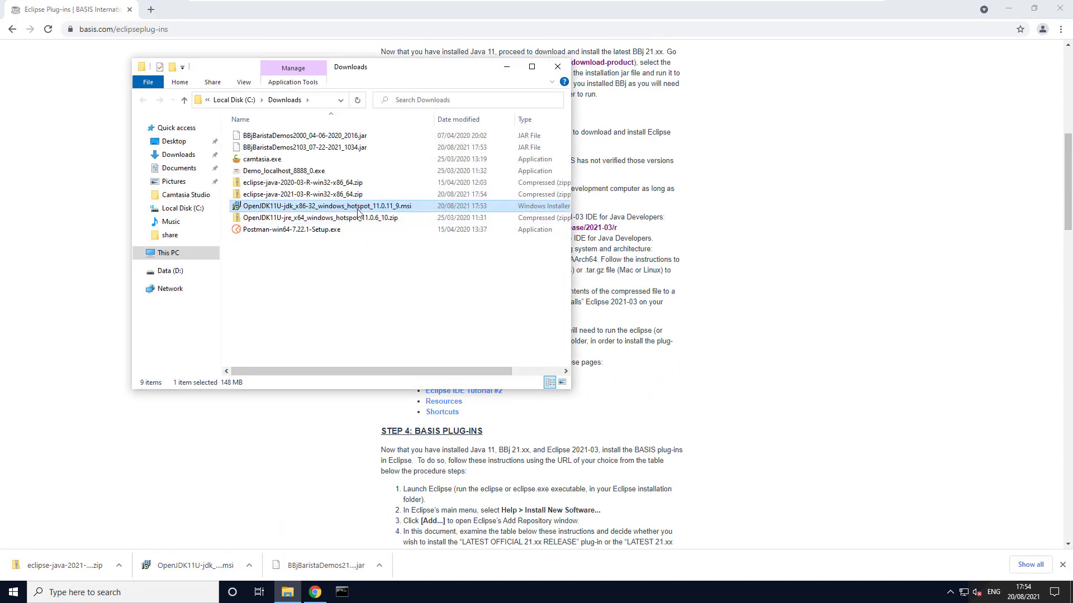
pyautogui.doubleClick(363, 210)
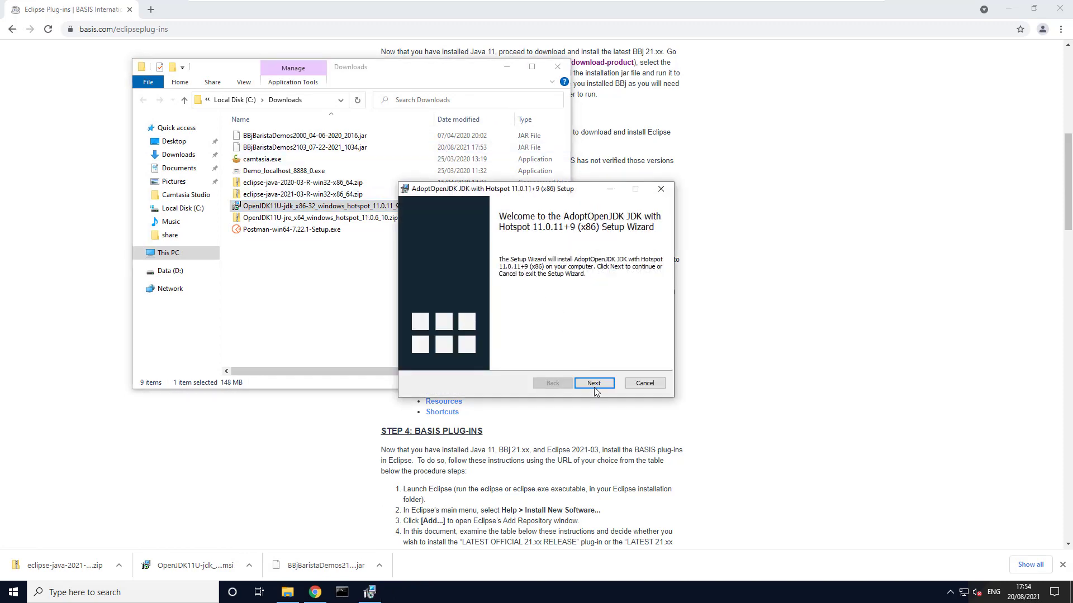
# Install AdoptOpenJDK JDK with Hotspot 11.0.11+9 (x86) with the default features, accepting the license agreement and allowing changes to the device.
pyautogui.click(594, 383)
pyautogui.click(506, 66)
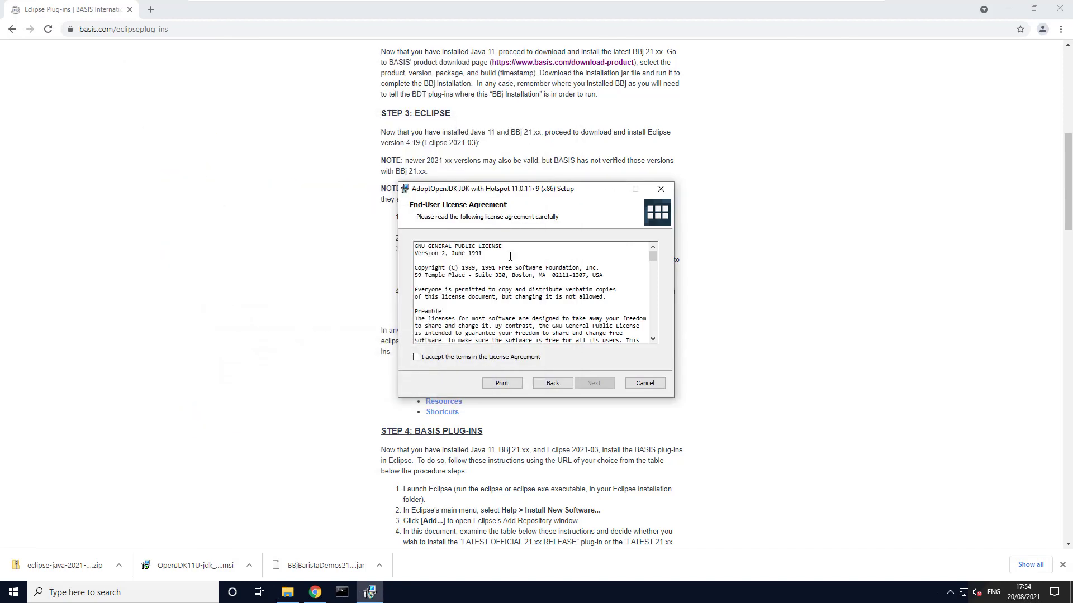
pyautogui.click(515, 357)
pyautogui.click(606, 385)
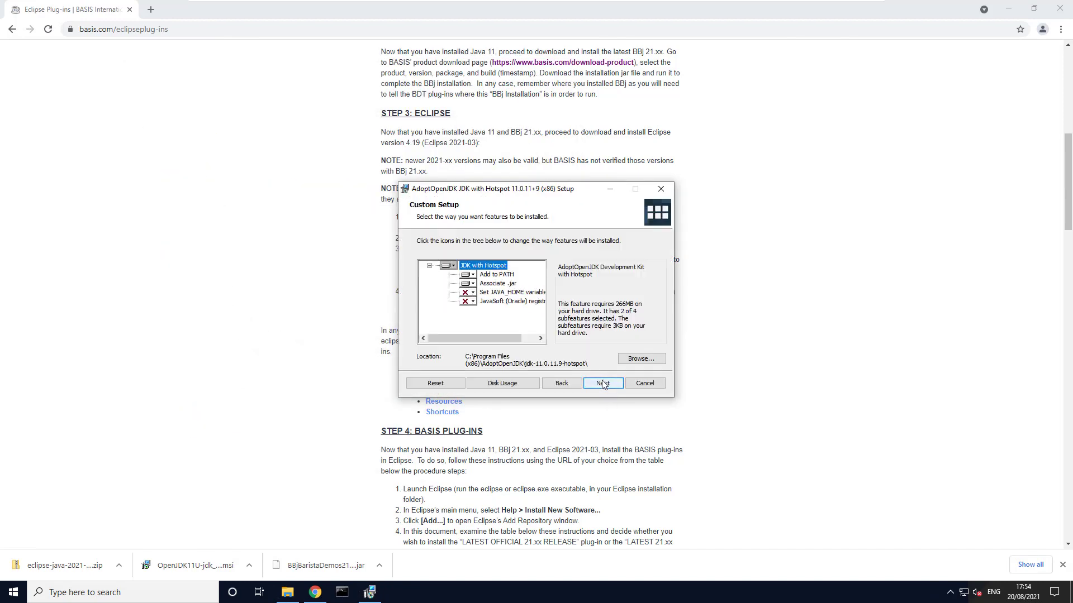
pyautogui.click(608, 388)
pyautogui.click(601, 385)
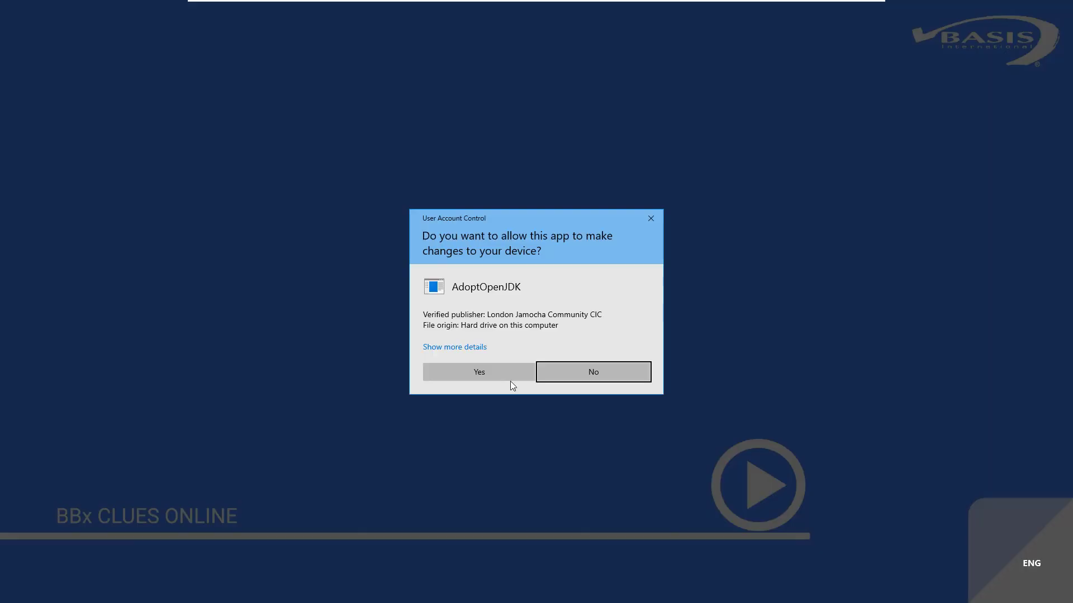
pyautogui.click(514, 374)
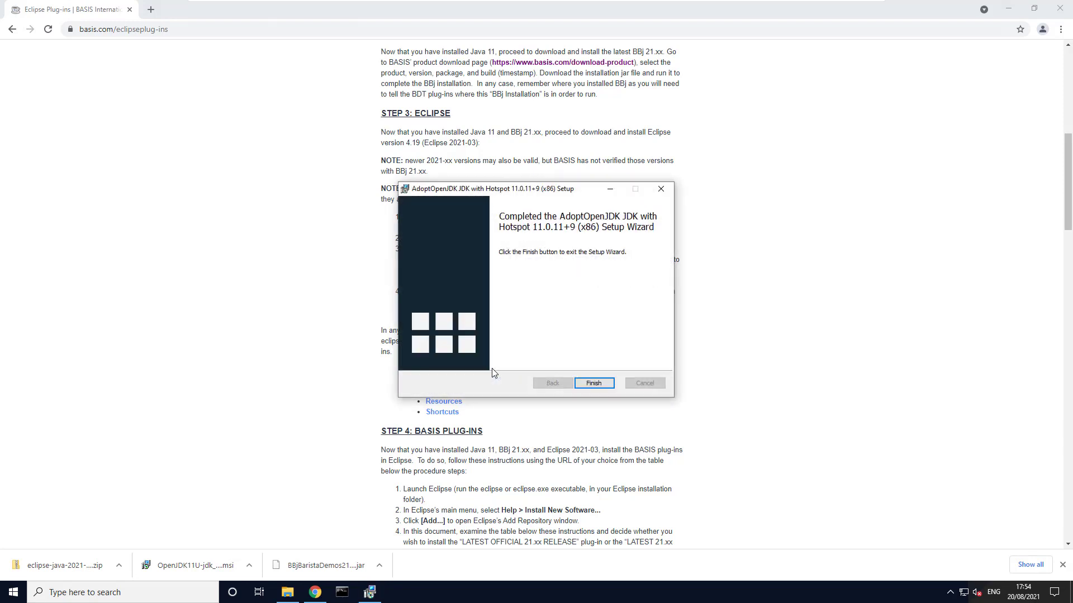
pyautogui.click(591, 385)
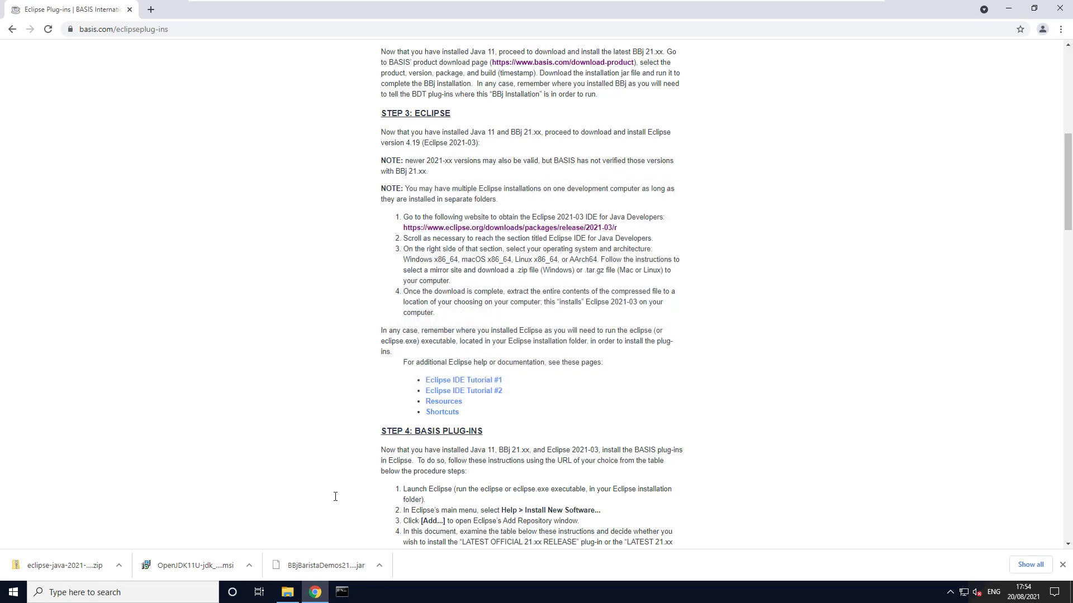
# Run the downloaded BBjBaristaDemos jar installer with English as the language and accept the BASIS license agreement.
pyautogui.click(379, 565)
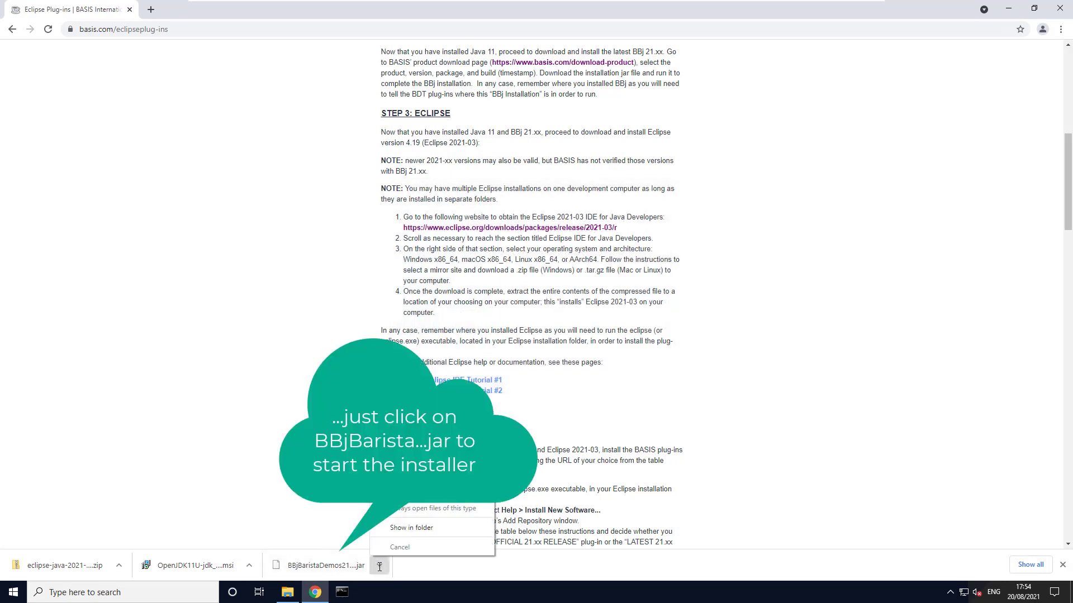
pyautogui.click(361, 565)
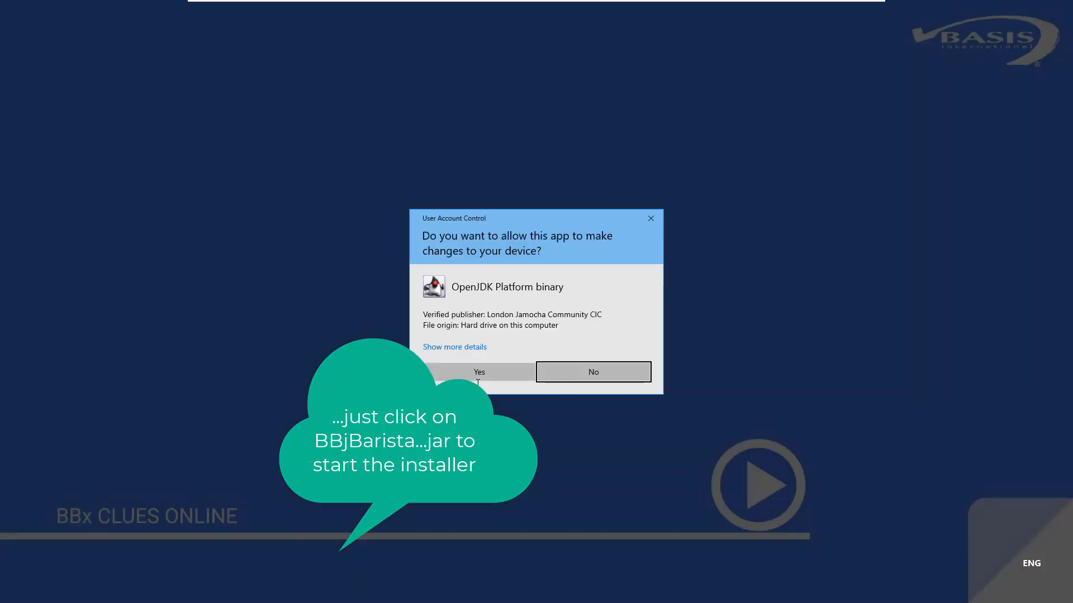
pyautogui.click(478, 379)
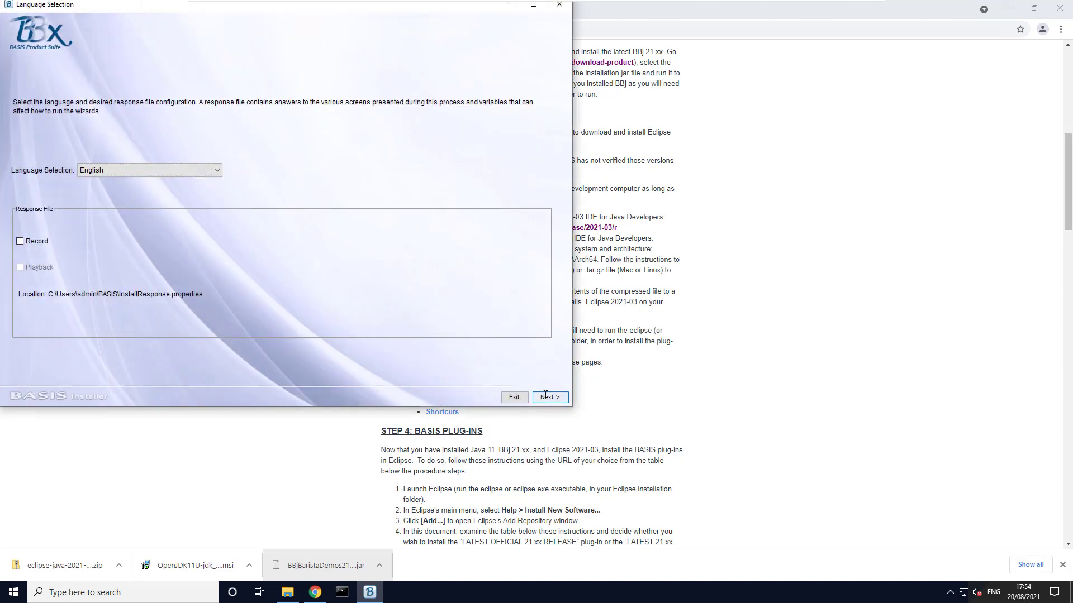
pyautogui.click(545, 395)
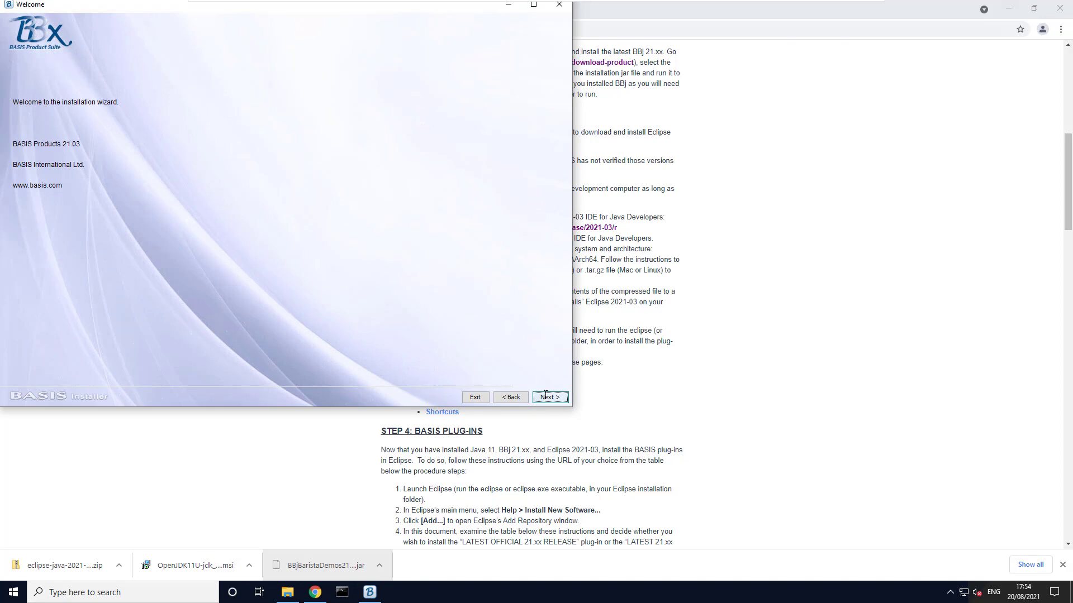
pyautogui.click(545, 395)
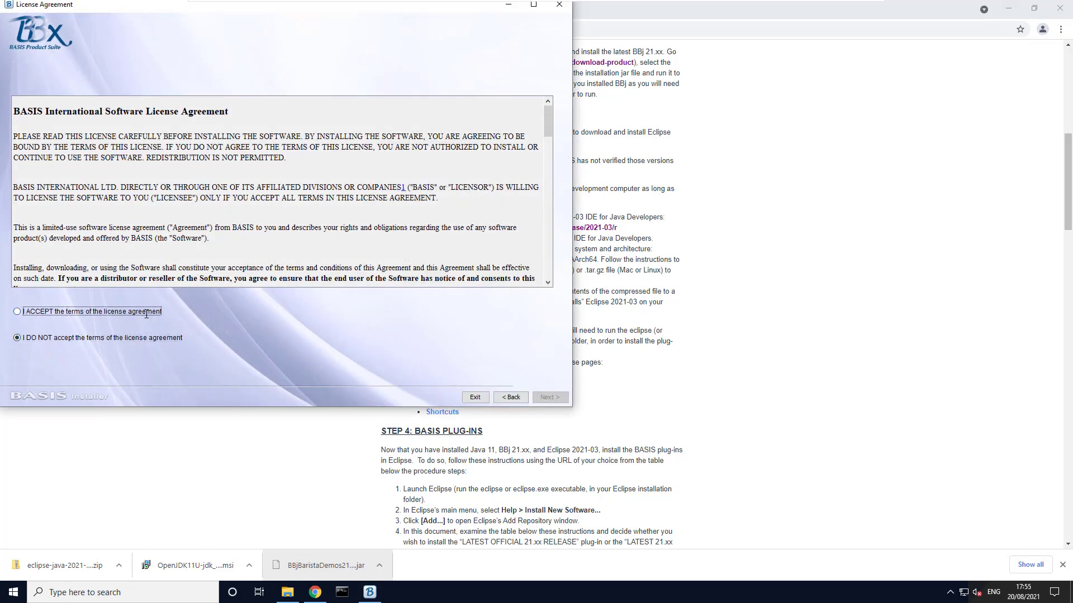
pyautogui.click(146, 312)
pyautogui.click(548, 397)
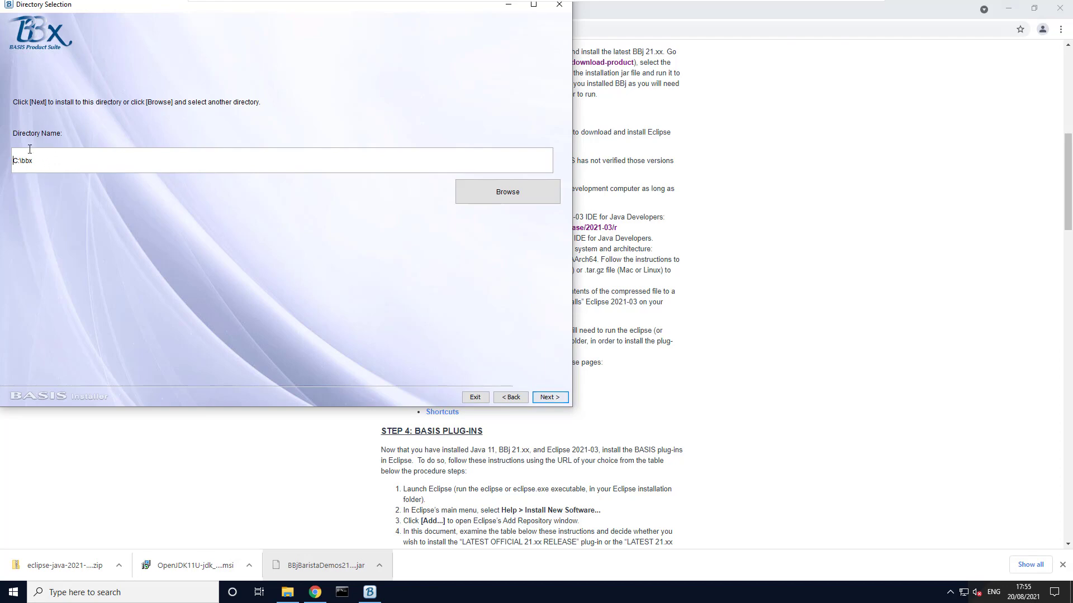
# Install the BASIS Product Suite to C:\bbx with the jdk-11.0.11.9-hotspot JVM and default features, using standard privileges.
pyautogui.click(550, 397)
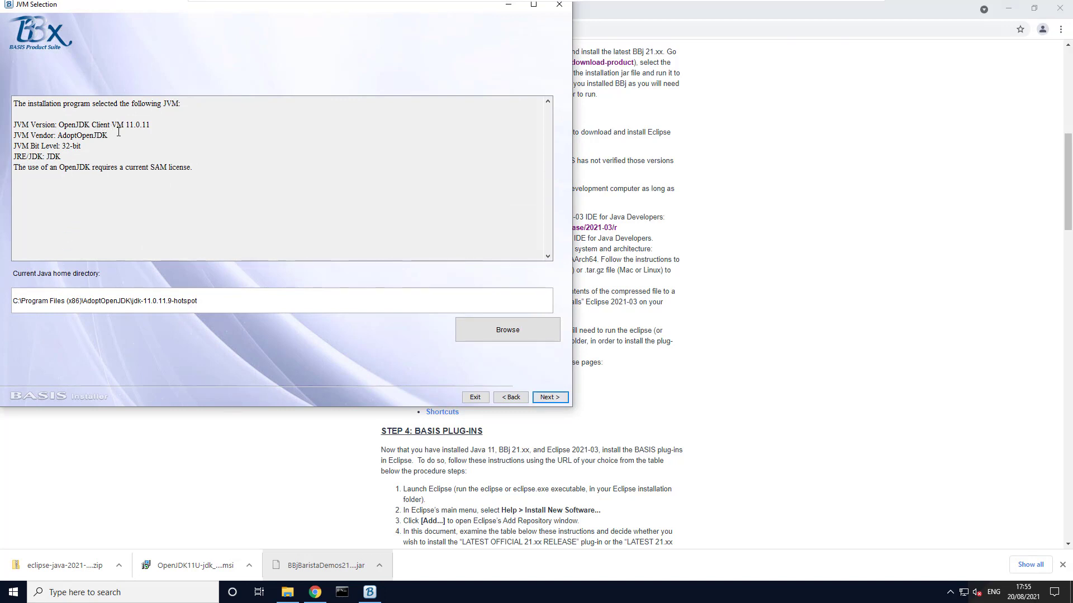
pyautogui.click(558, 397)
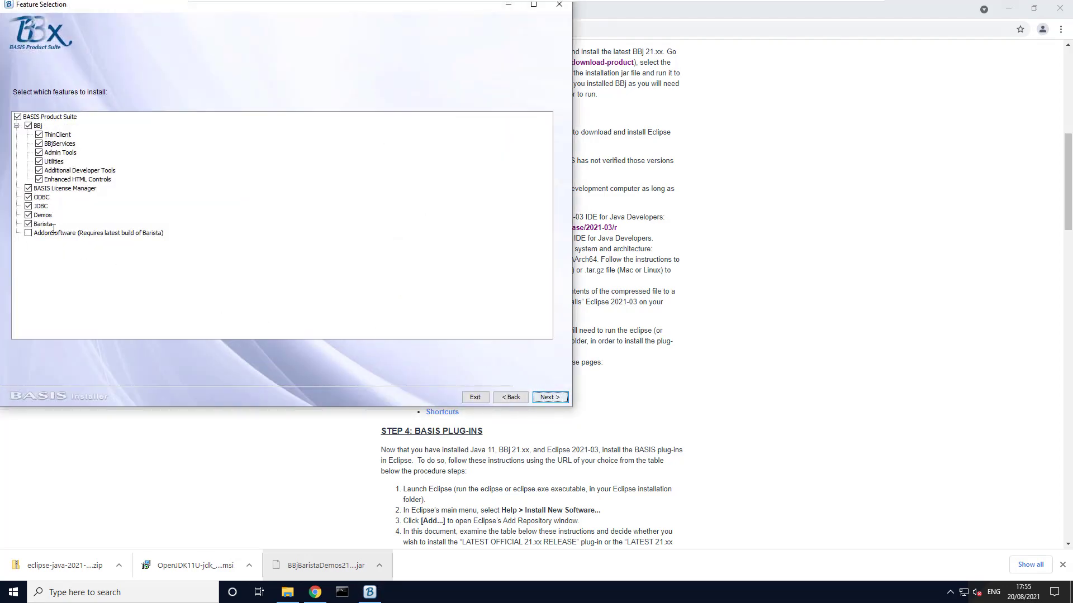
pyautogui.click(558, 398)
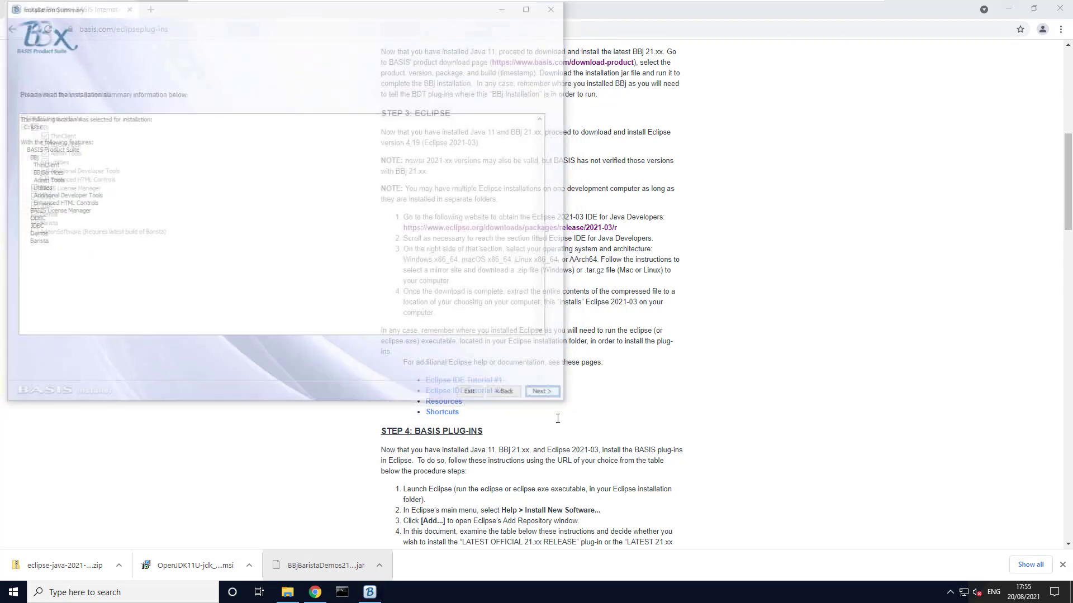
pyautogui.click(558, 398)
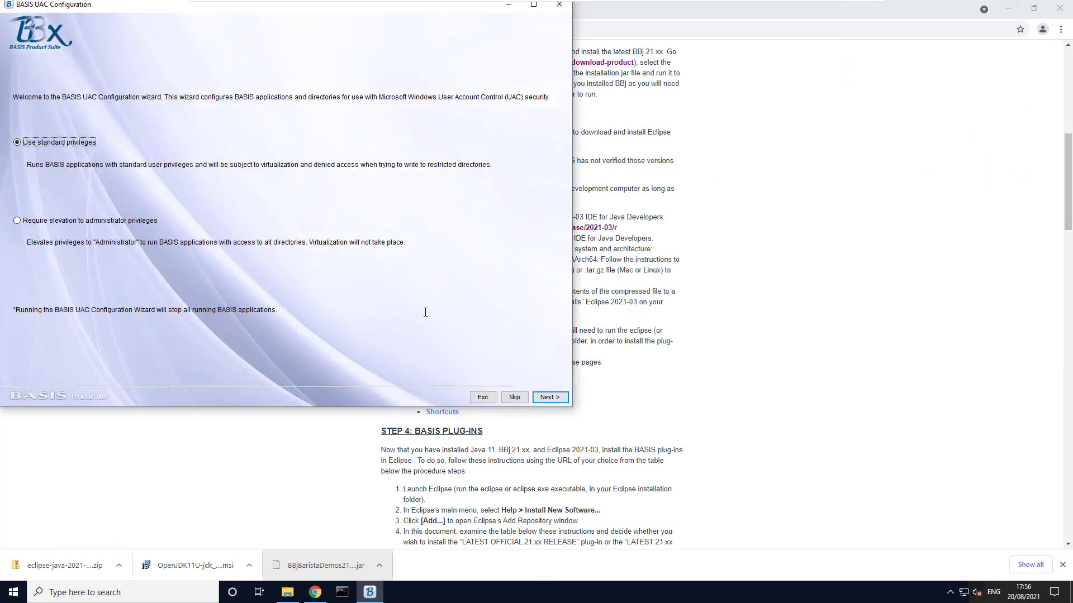
pyautogui.moveTo(259, 5); pyautogui.dragTo(287, 26)
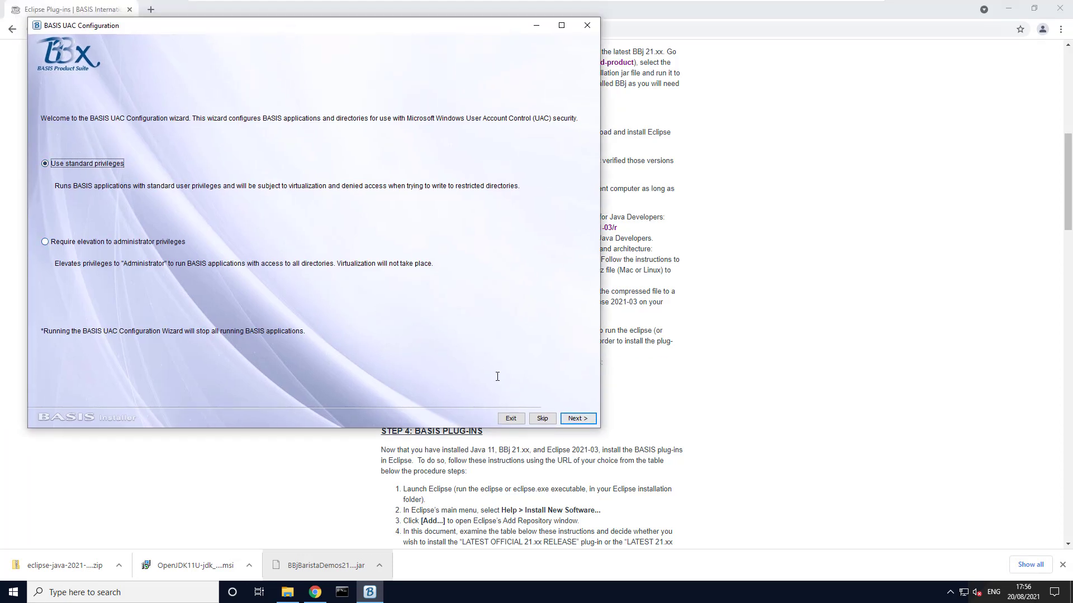
pyautogui.click(575, 419)
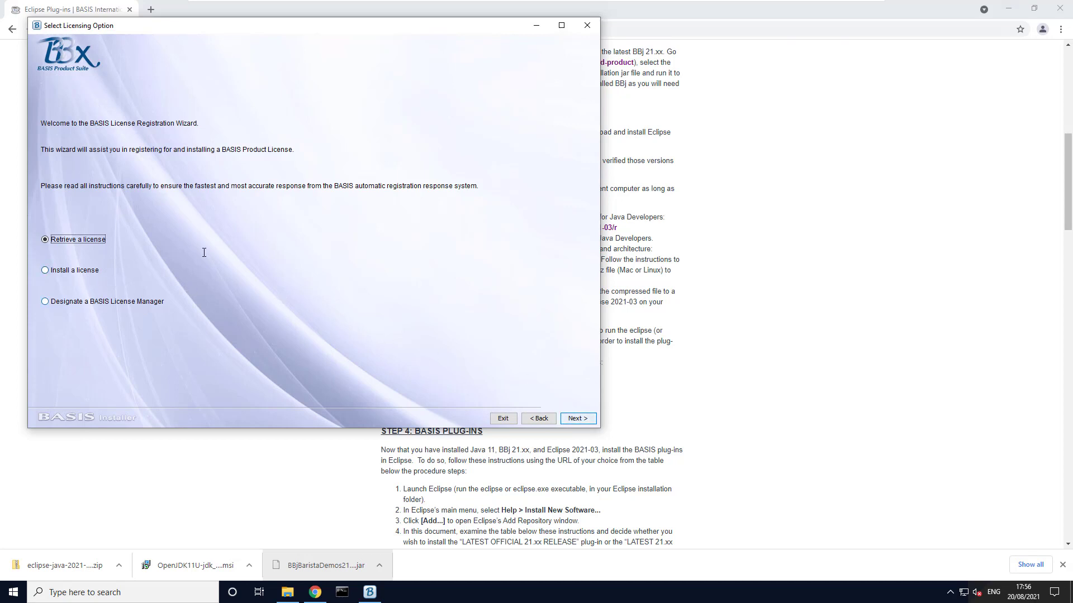
# Request an evaluation license for a notebook computer with the prefilled contact details, and have it registered and installed automatically.
pyautogui.click(577, 418)
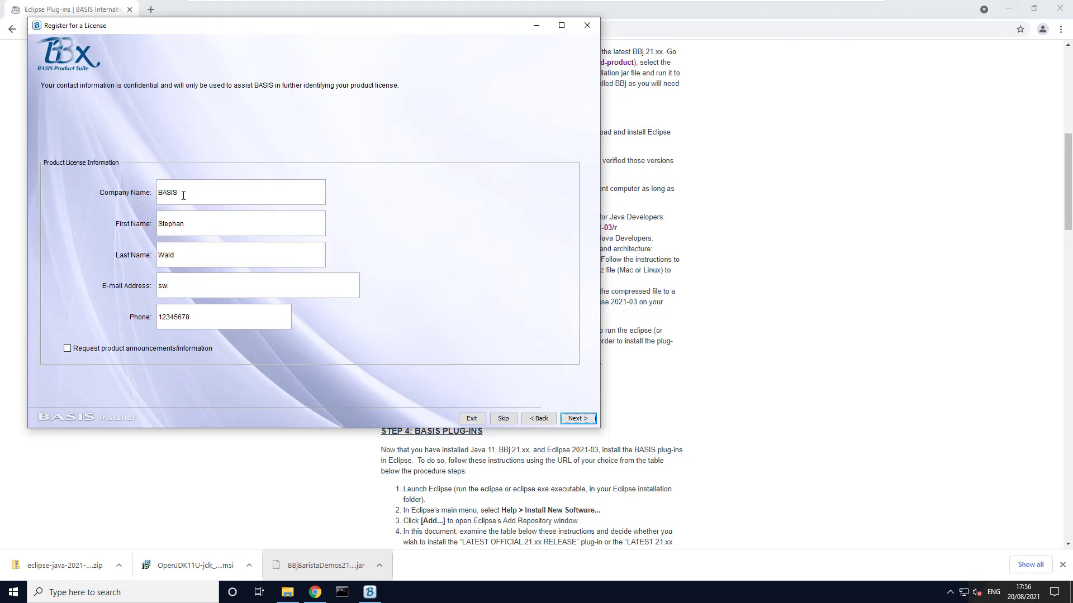
pyautogui.click(582, 418)
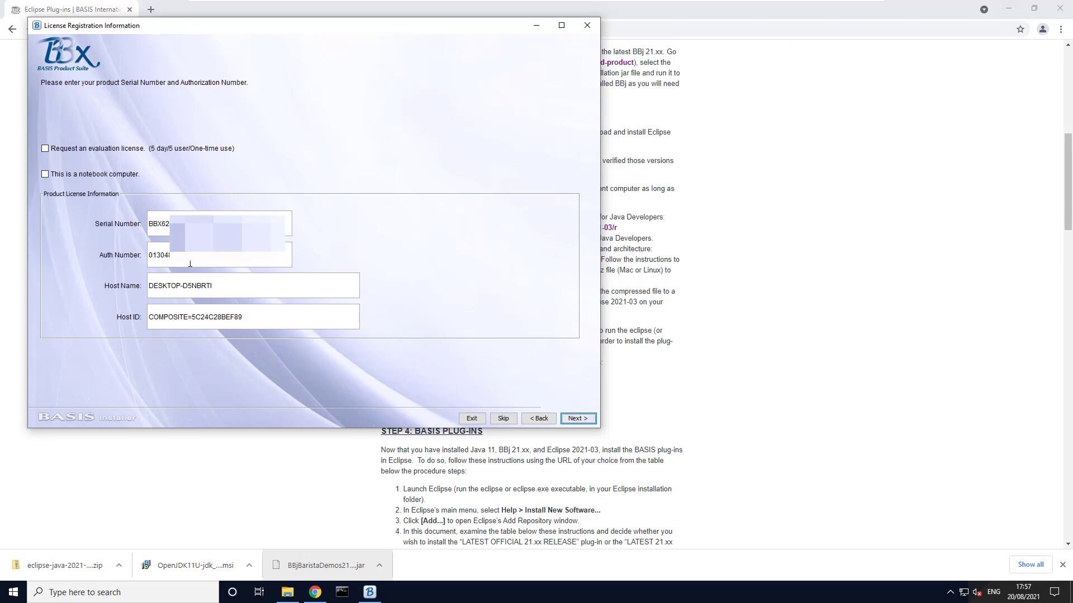
pyautogui.click(80, 149)
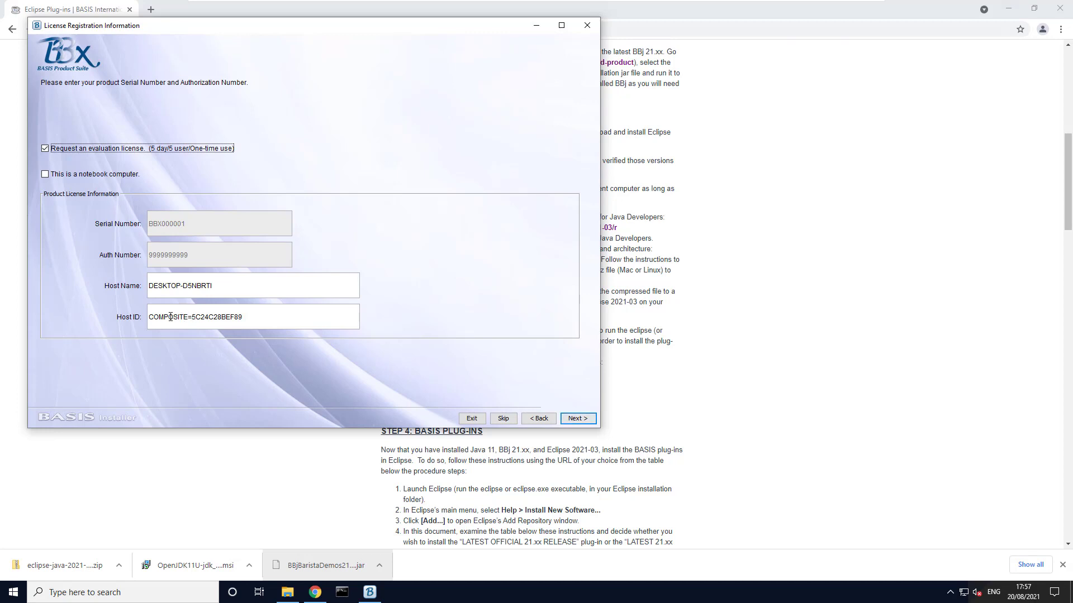
pyautogui.click(117, 174)
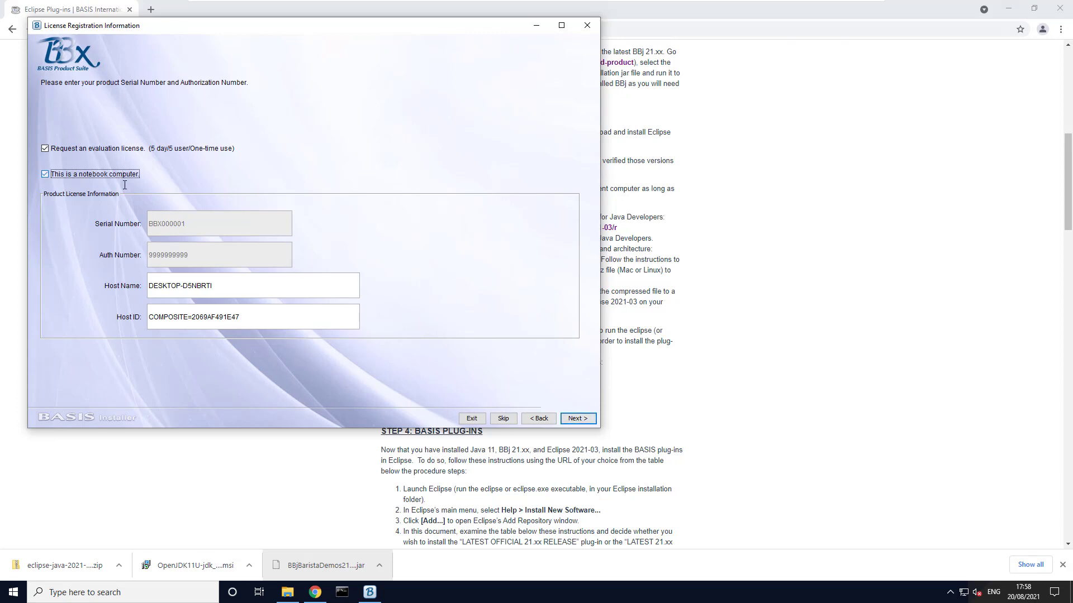
pyautogui.click(575, 419)
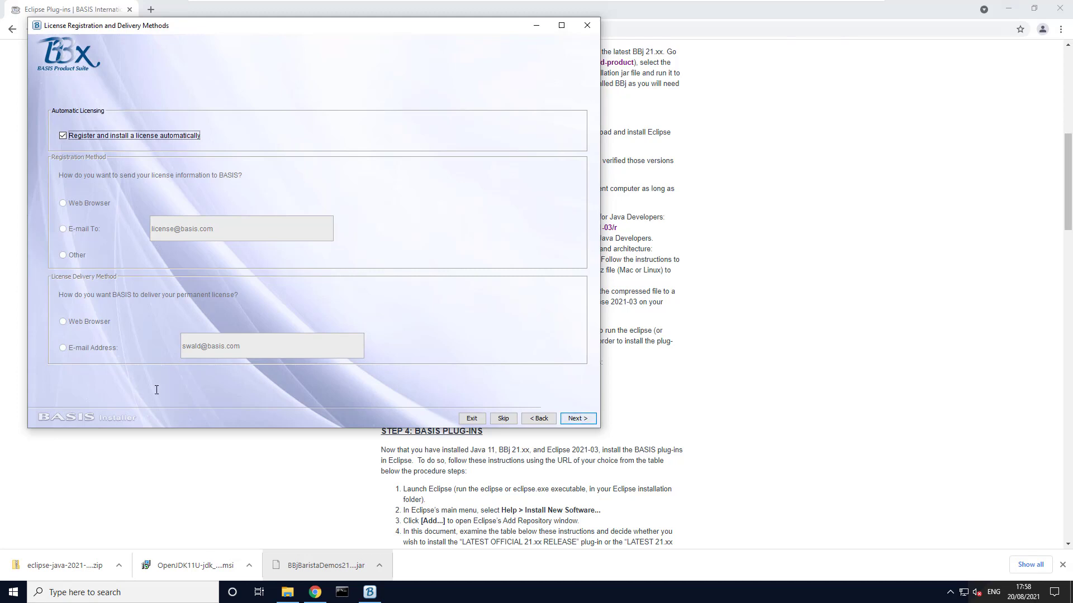
pyautogui.click(573, 417)
pyautogui.click(577, 418)
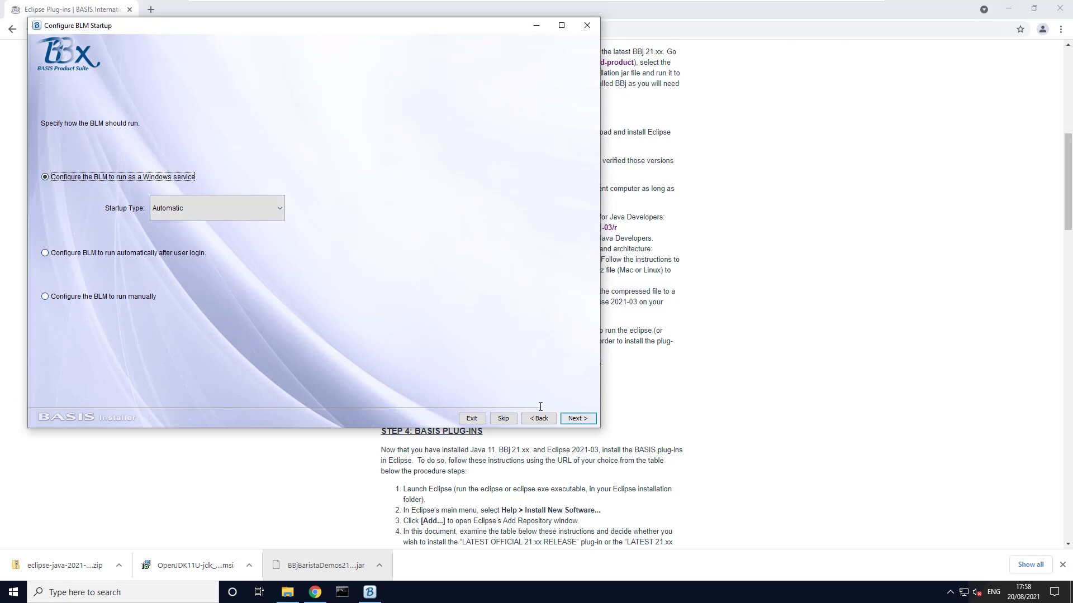
# Start the BLM as an automatic Windows service and BBjServices automatically after user login, and finish the installer.
pyautogui.click(579, 417)
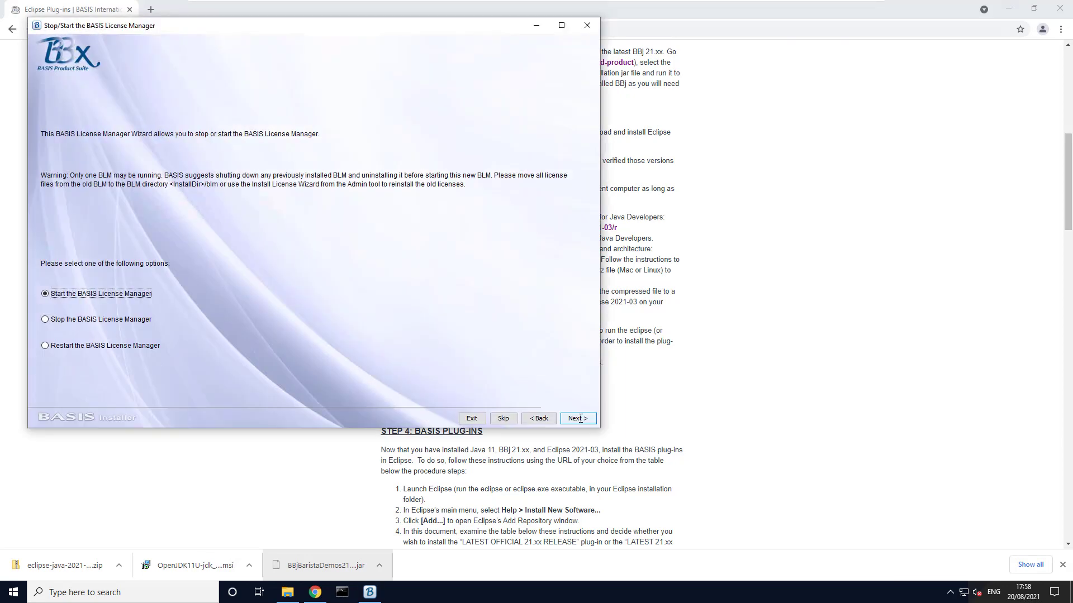
pyautogui.click(578, 419)
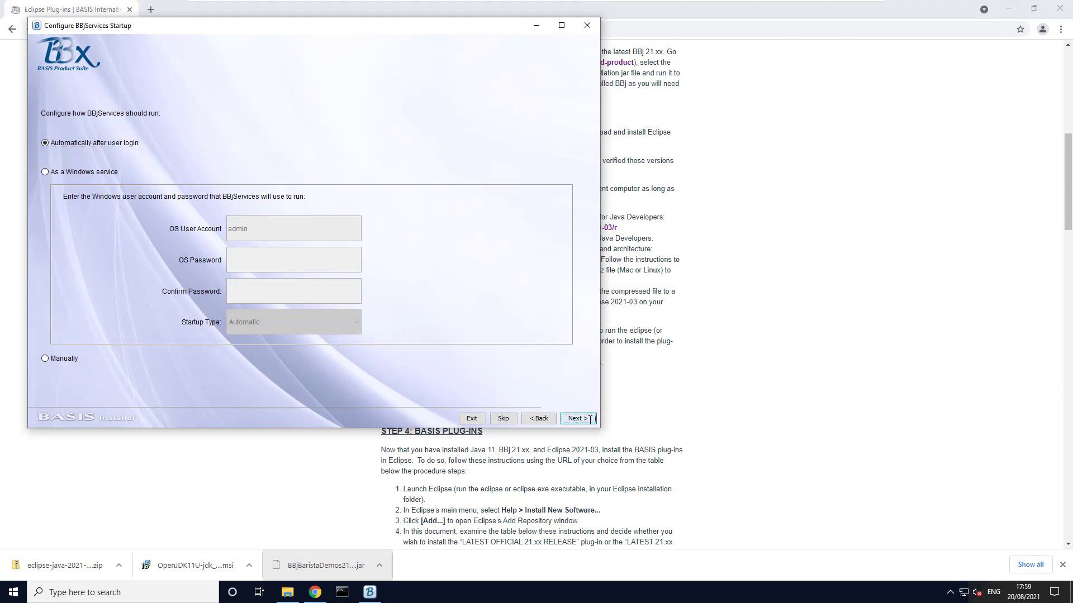
pyautogui.click(591, 418)
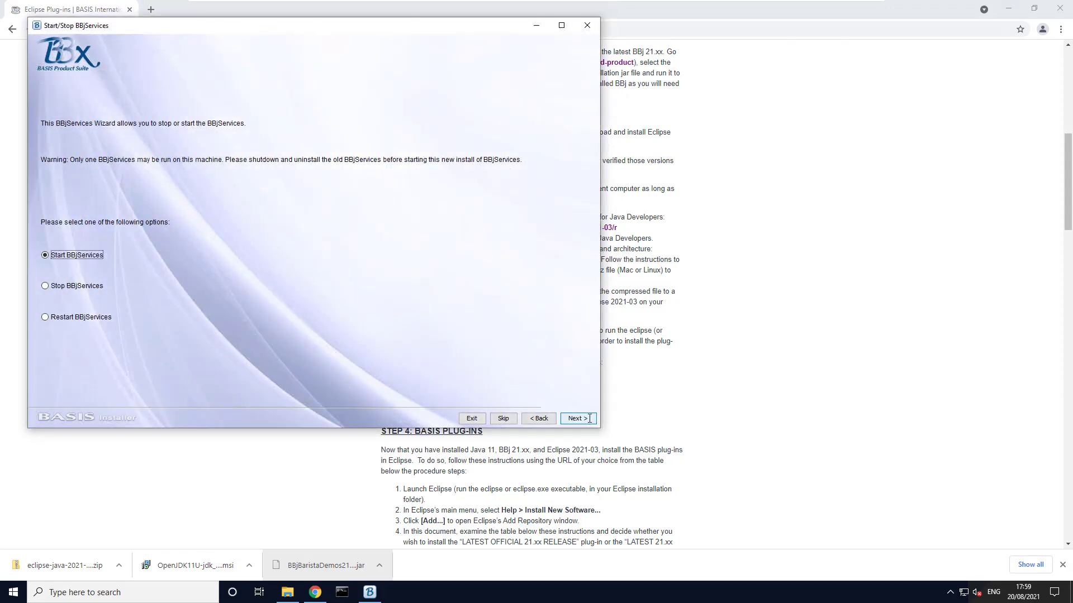
pyautogui.click(589, 418)
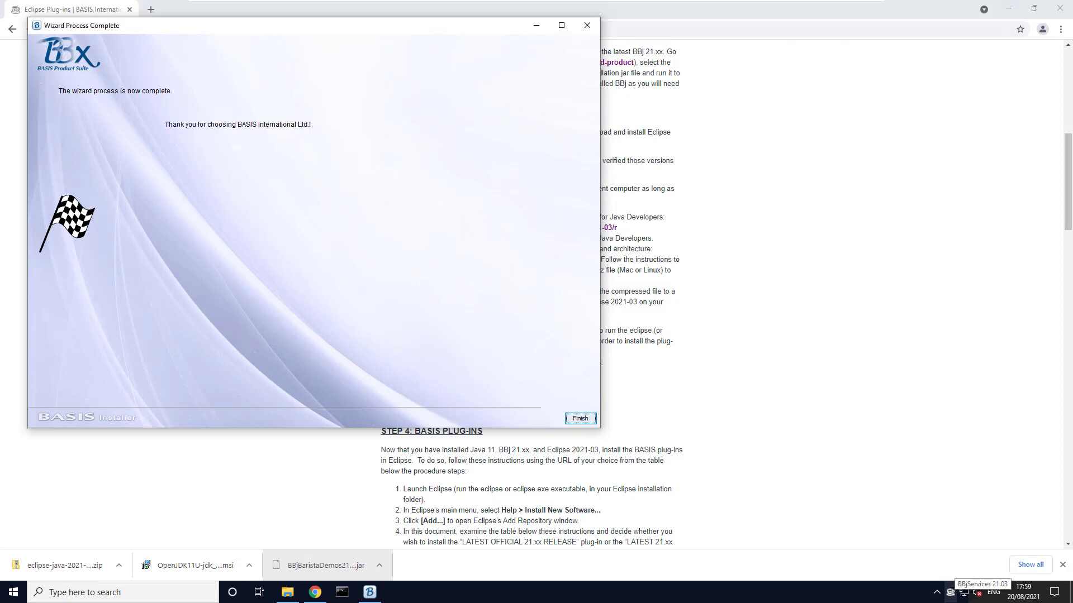
pyautogui.click(566, 420)
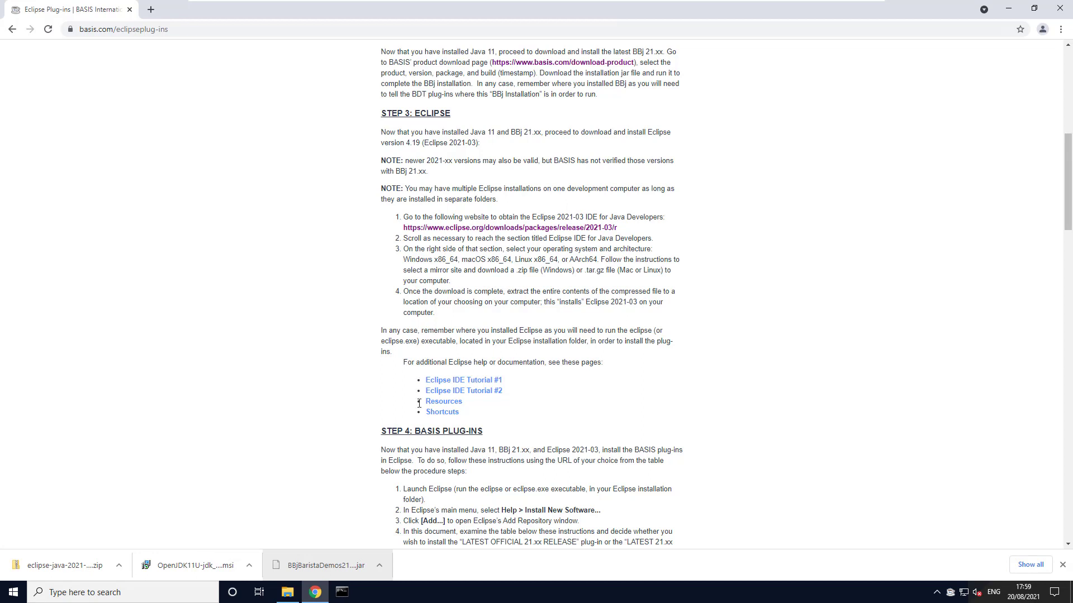
# Start BBj from the Windows search to check the installation, and end the console session.
pyautogui.click(178, 591)
pyautogui.write('bbj')
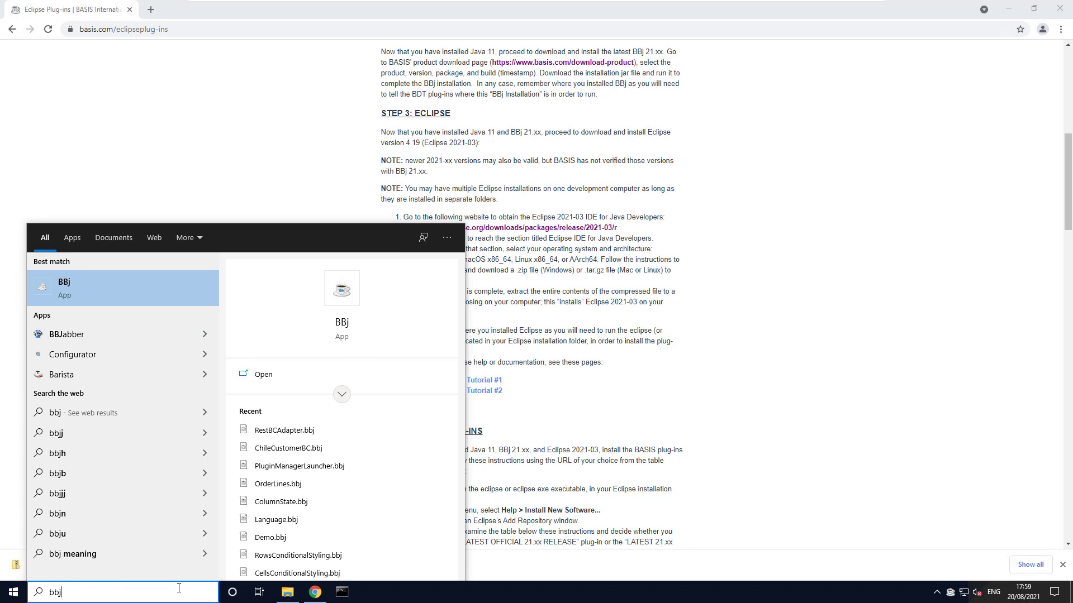
pyautogui.press('Return')
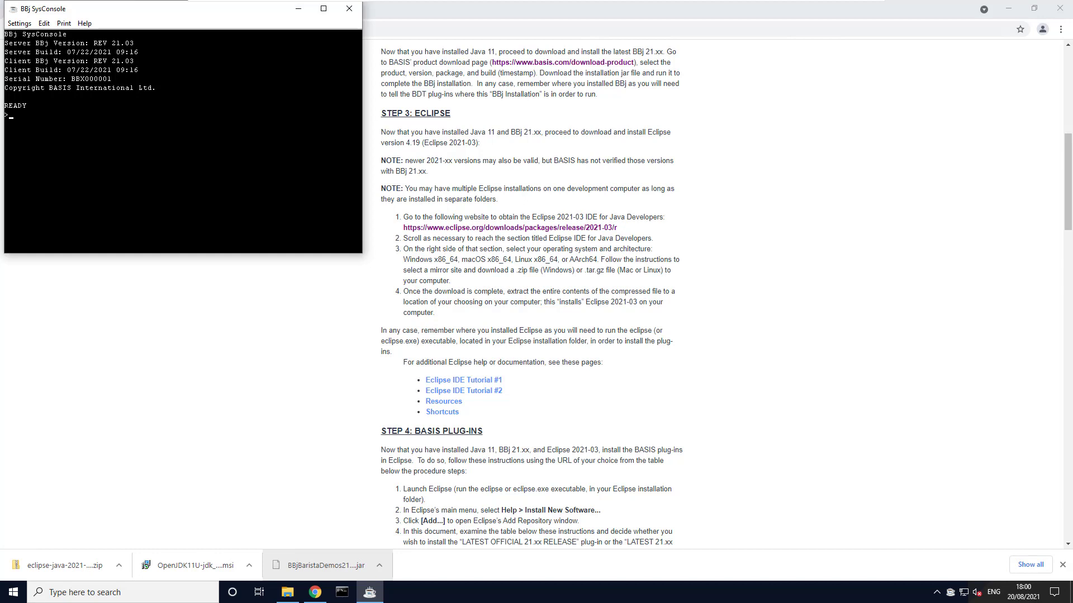
pyautogui.write('bye')
pyautogui.press('Return')
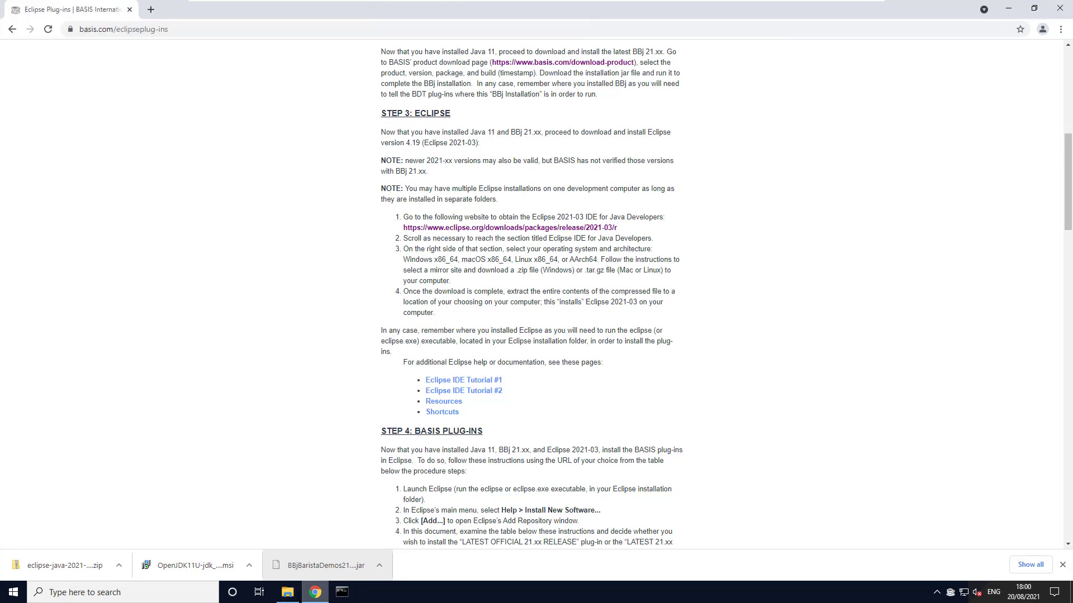
# Copy the eclipse folder from eclipse-java-2021-03-R-win32-x86_64.zip in C:\Downloads to the root of Local Disk (C:).
pyautogui.click(288, 597)
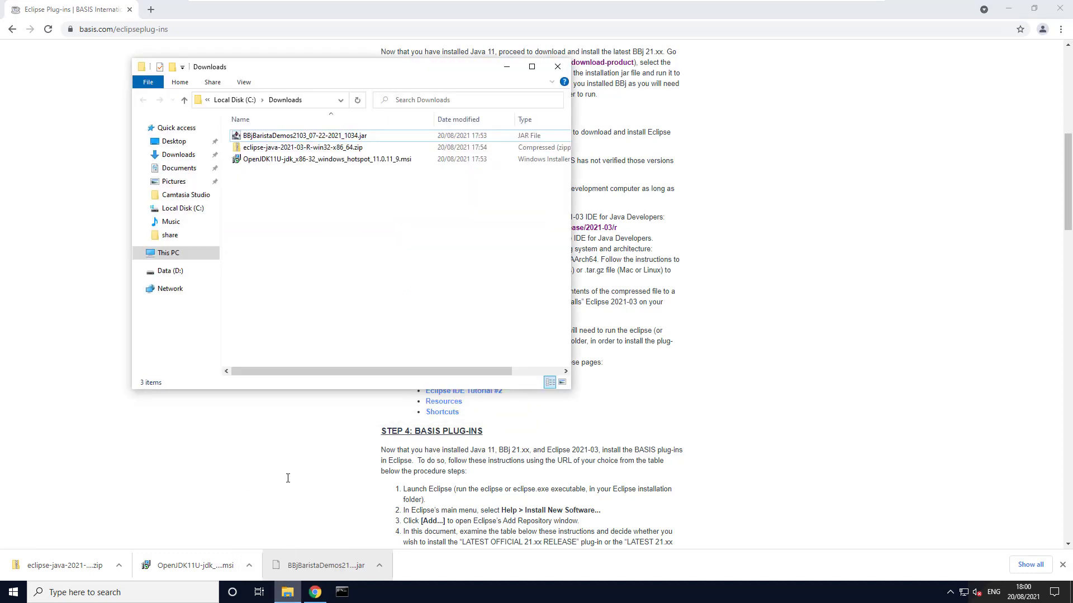
pyautogui.doubleClick(345, 147)
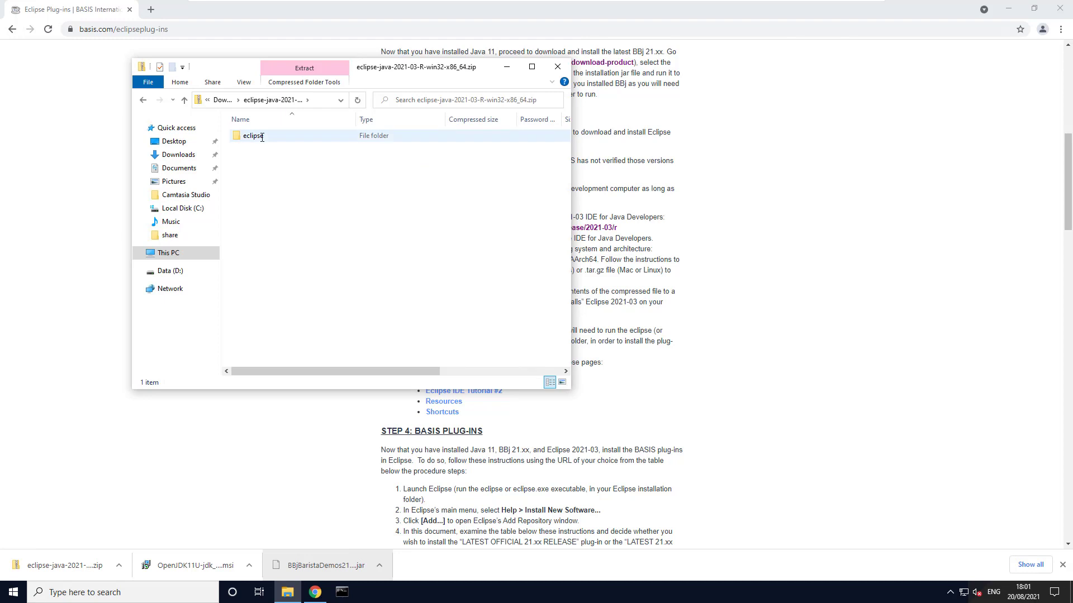
pyautogui.click(532, 66)
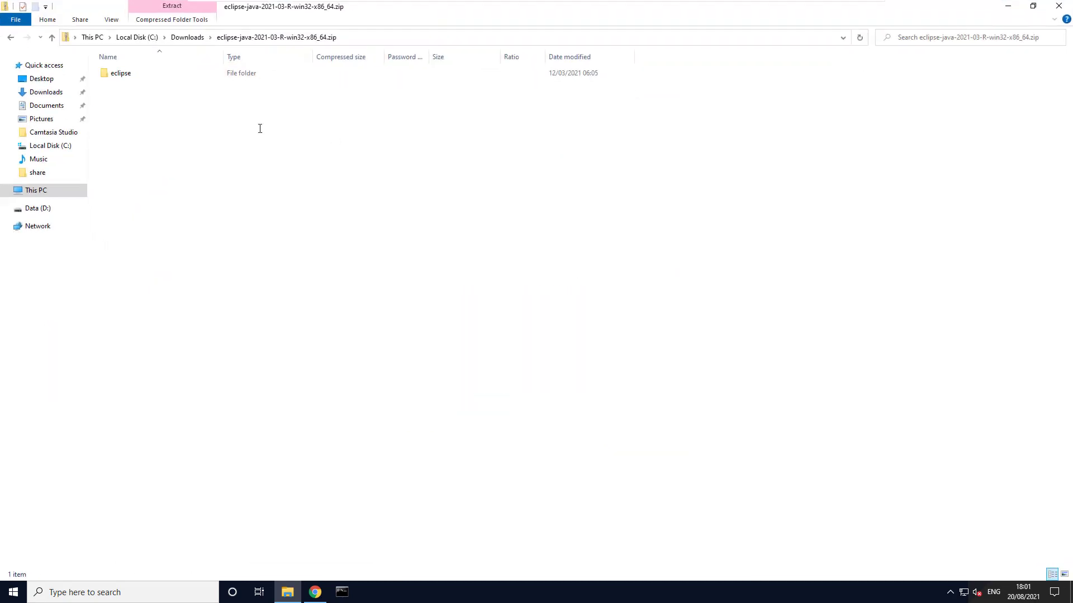
pyautogui.click(129, 73)
pyautogui.rightClick(130, 74)
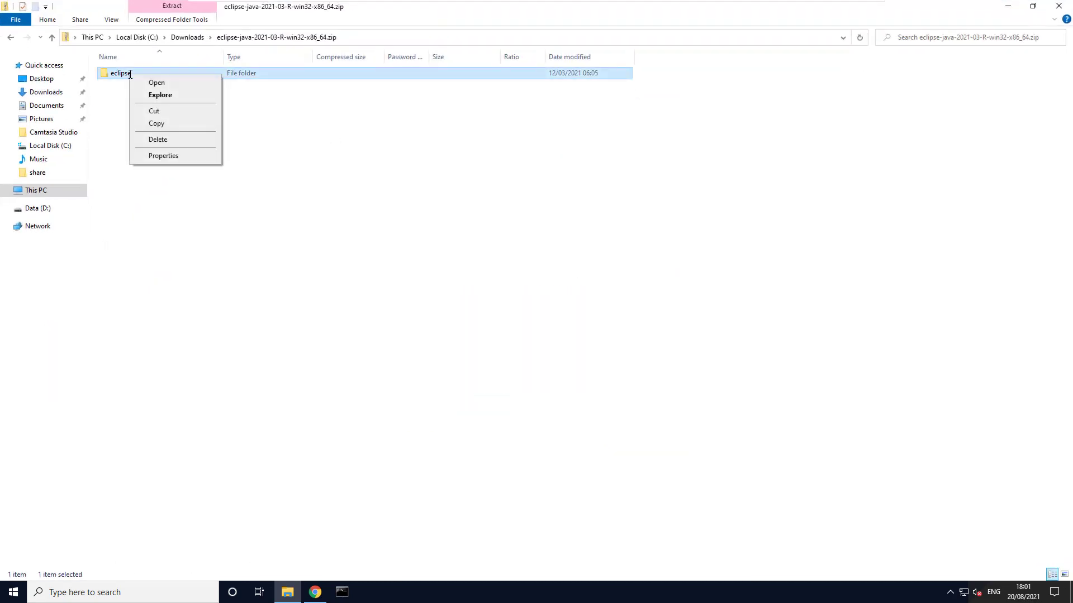
pyautogui.click(155, 123)
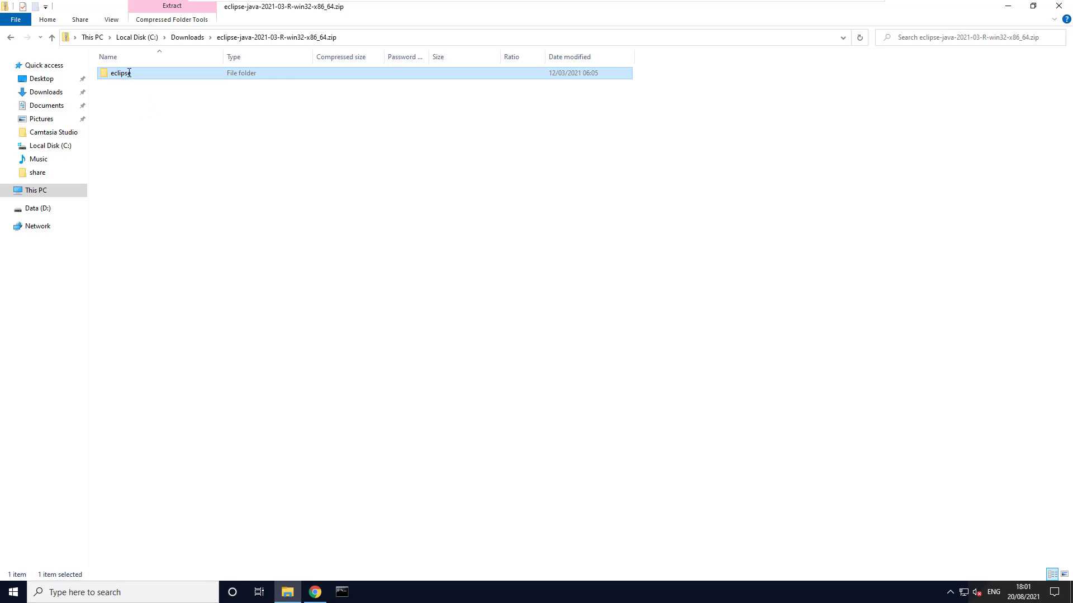
pyautogui.click(145, 38)
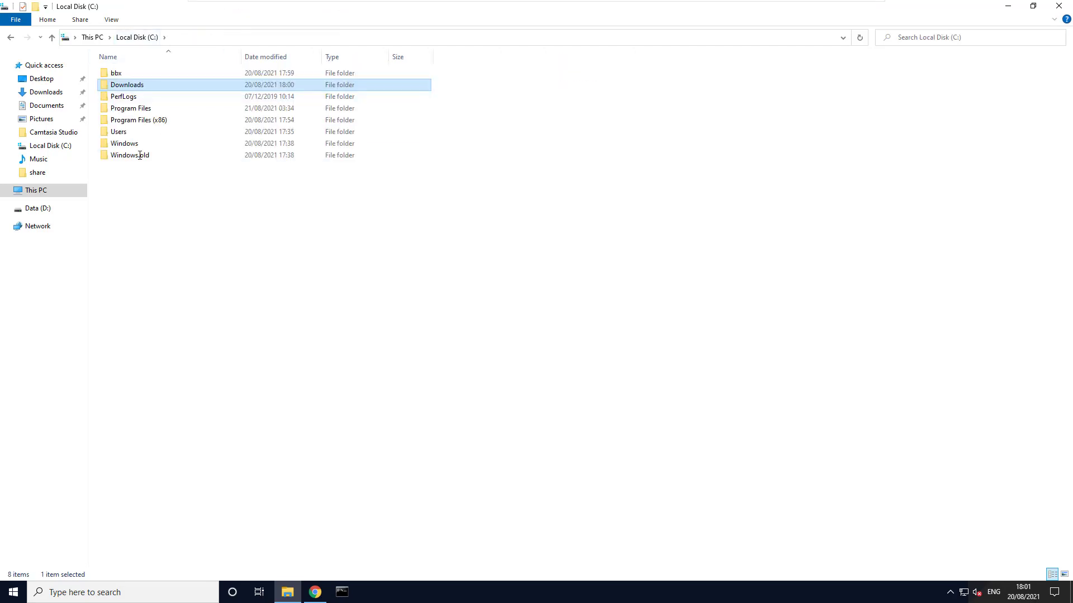
pyautogui.rightClick(141, 179)
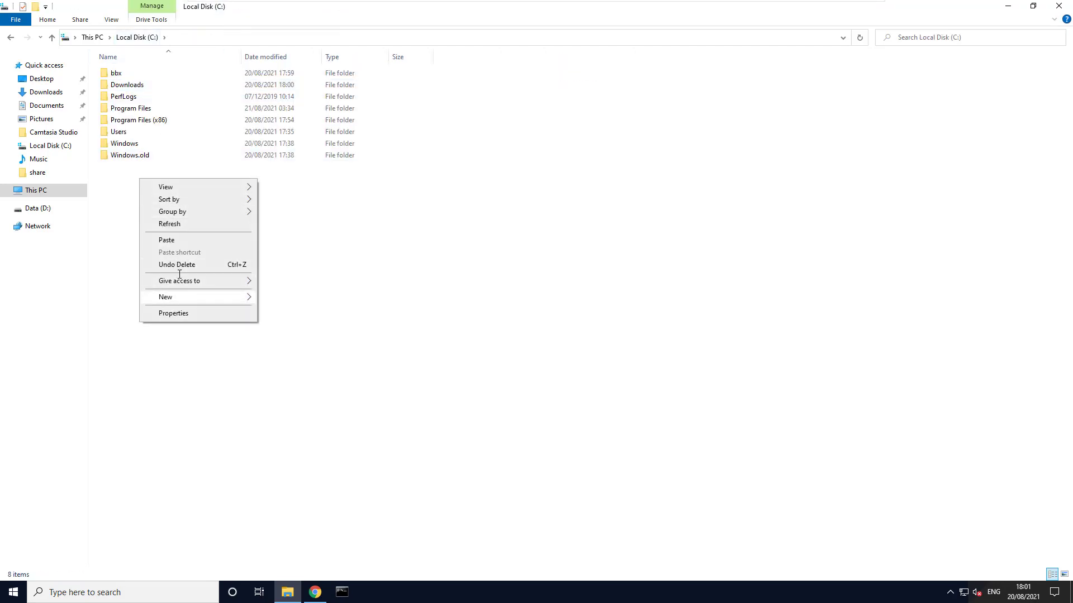
pyautogui.click(179, 239)
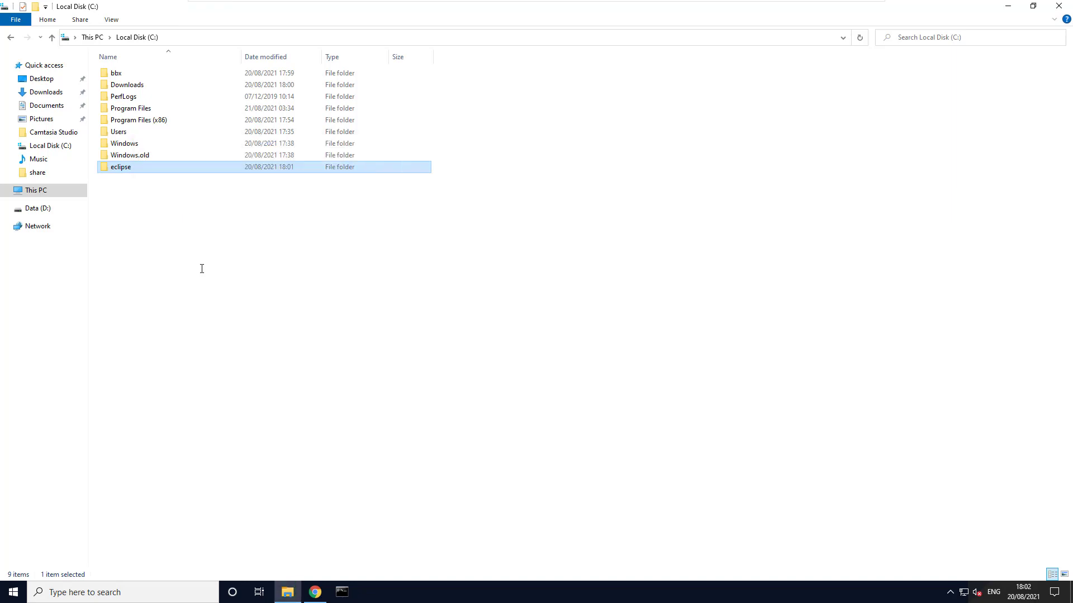
# Review the launch settings in C:\eclipse\eclipse.ini with Notepad++ and close the file without changes.
pyautogui.doubleClick(155, 166)
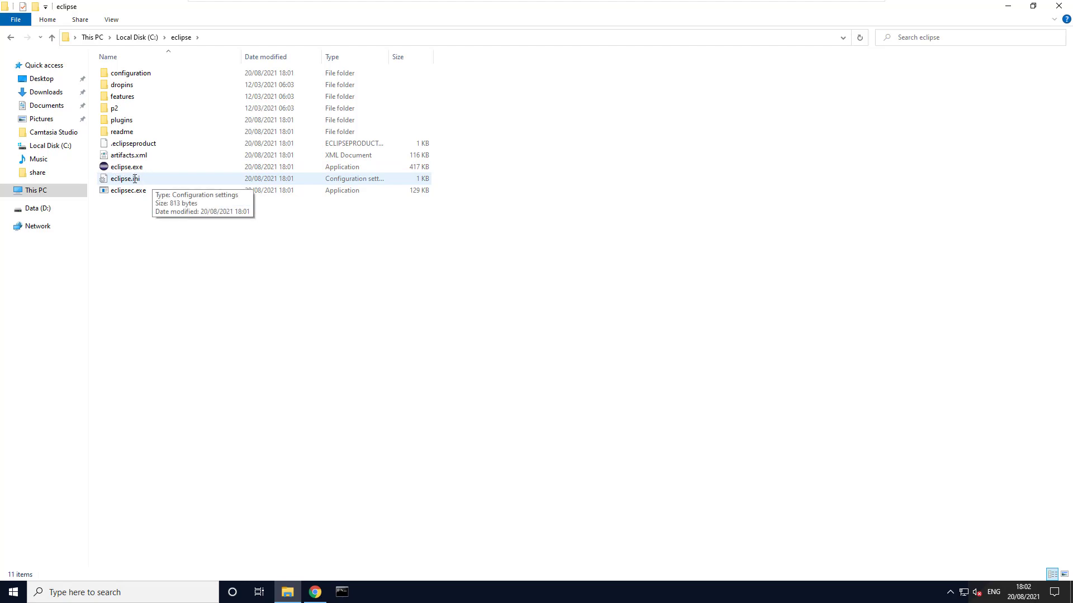
pyautogui.rightClick(135, 179)
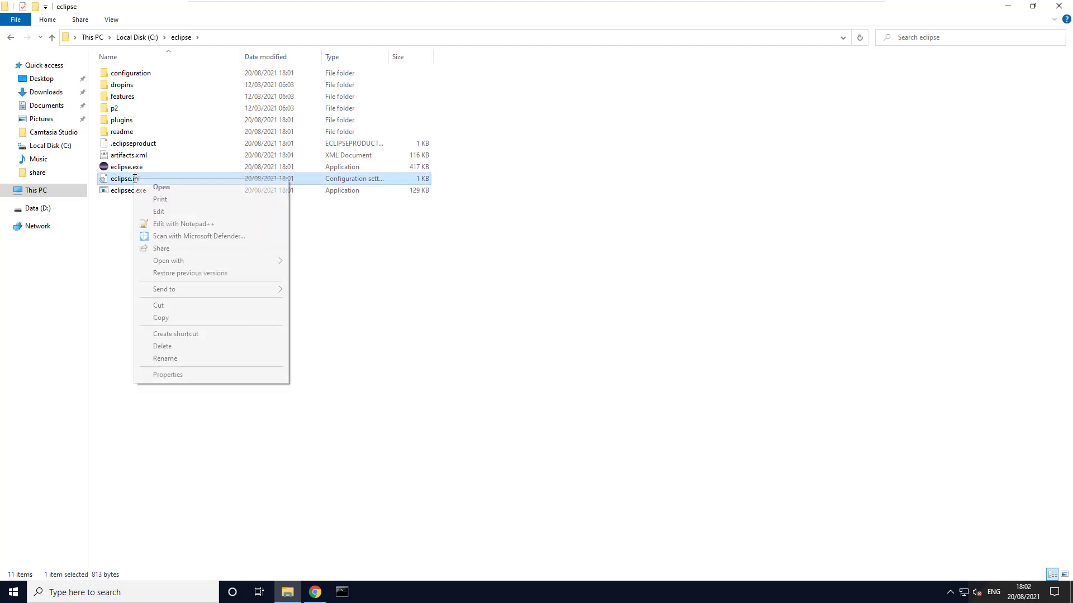
pyautogui.click(151, 223)
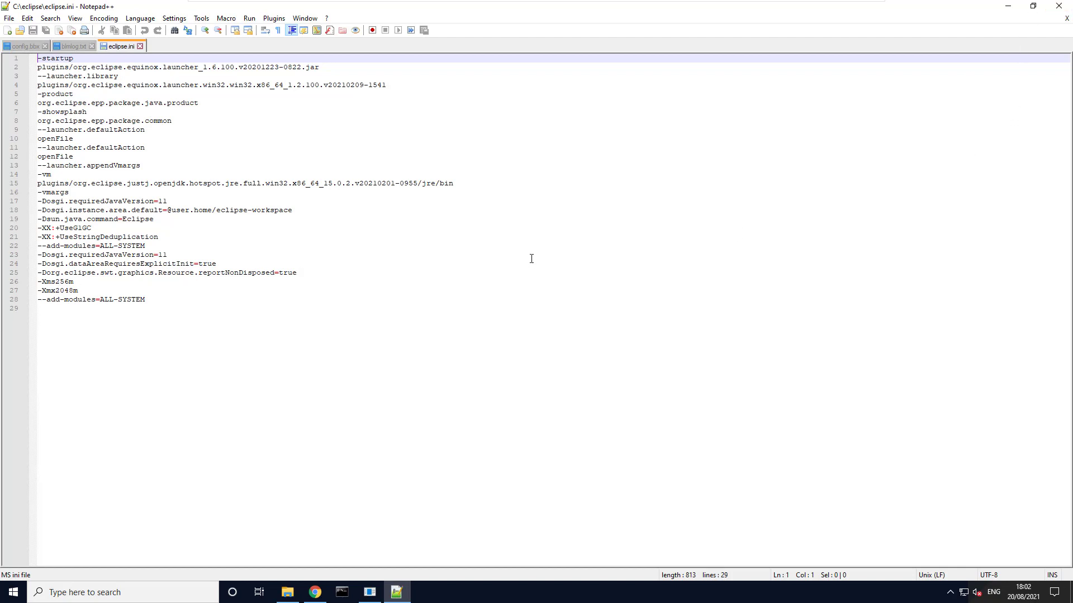
pyautogui.click(1058, 6)
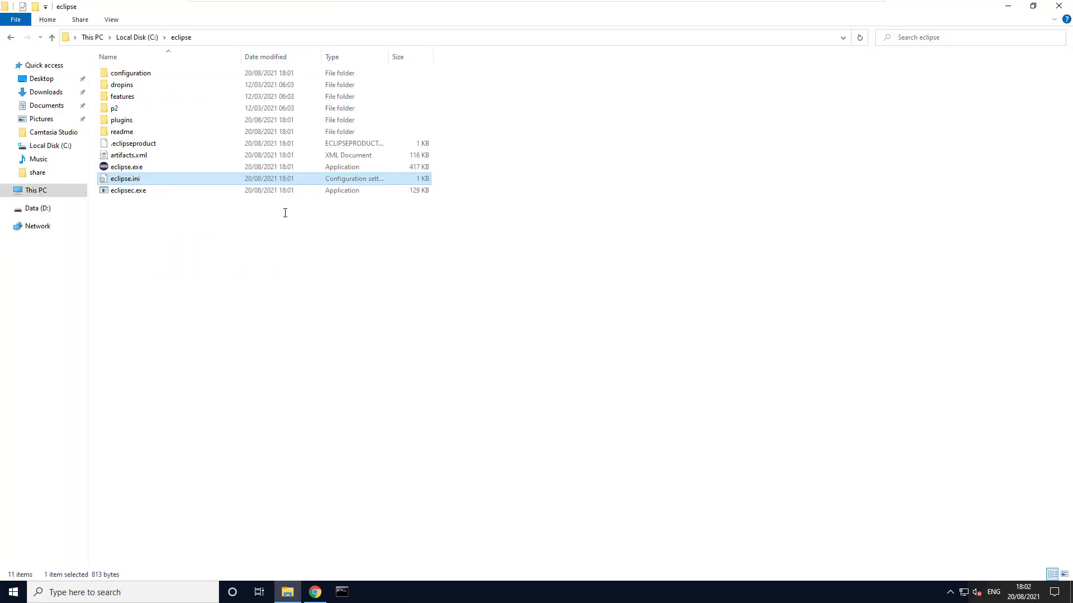
# Run eclipse.exe with C:\eclipse-workspace as the workspace directory, and show the root of Local Disk (C:) in File Explorer.
pyautogui.doubleClick(149, 167)
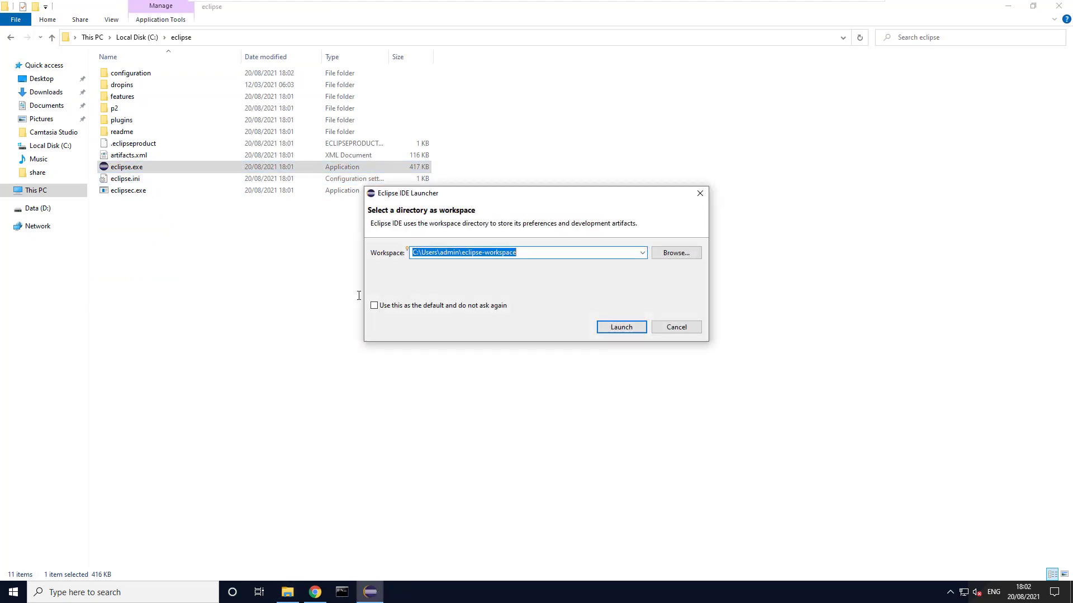
pyautogui.click(467, 252)
pyautogui.hotkey('shift', 'Left')
pyautogui.hotkey('shift', 'Left')
pyautogui.hotkey('shift', 'Left')
pyautogui.hotkey('shift', 'Left')
pyautogui.hotkey('shift', 'Left')
pyautogui.hotkey('shift', 'Left')
pyautogui.hotkey('shift', 'Left')
pyautogui.hotkey('shift', 'Left')
pyautogui.hotkey('shift', 'Left')
pyautogui.hotkey('shift', 'Left')
pyautogui.hotkey('shift', 'Left')
pyautogui.hotkey('shift', 'Left')
pyautogui.hotkey('shift', 'Left')
pyautogui.hotkey('shift', 'Left')
pyautogui.hotkey('shift', 'Left')
pyautogui.hotkey('shift', 'Right')
pyautogui.hotkey('shift', 'Right')
pyautogui.hotkey('shift', 'Right')
pyautogui.press('BackSpace')
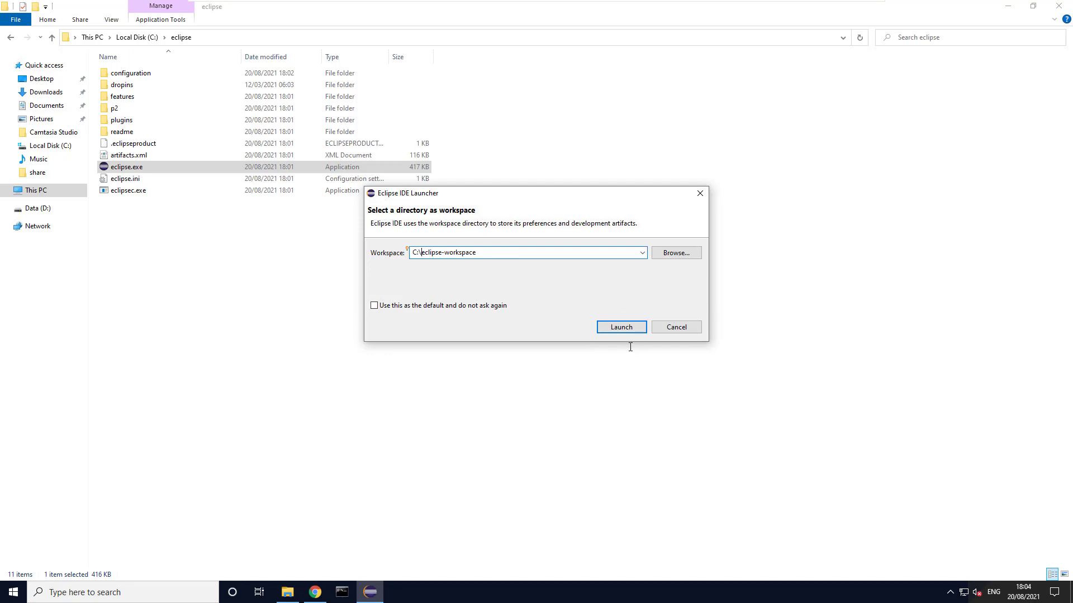
pyautogui.click(629, 326)
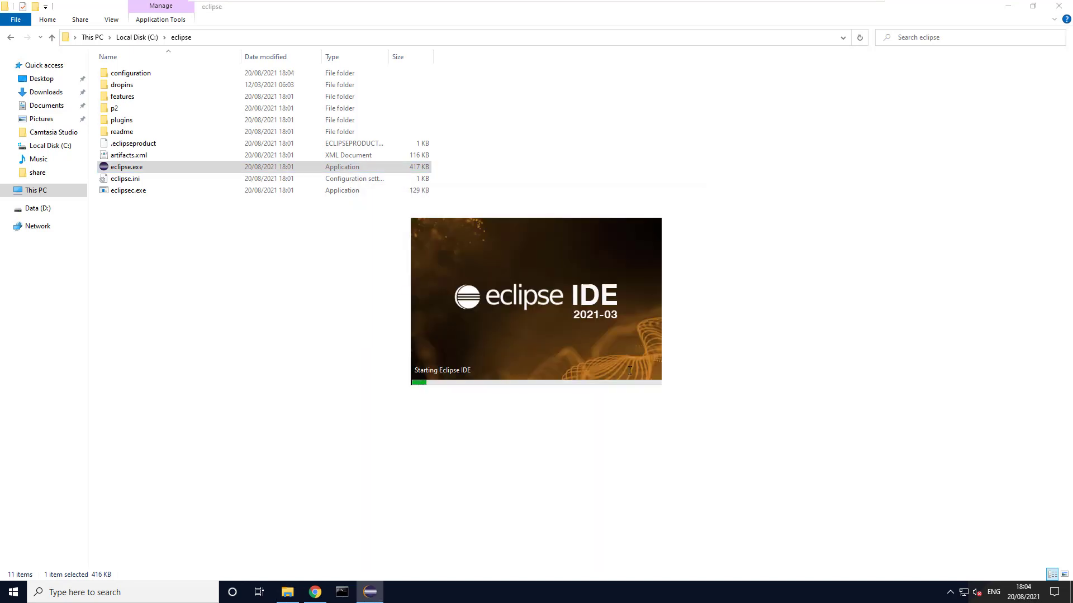
pyautogui.click(143, 37)
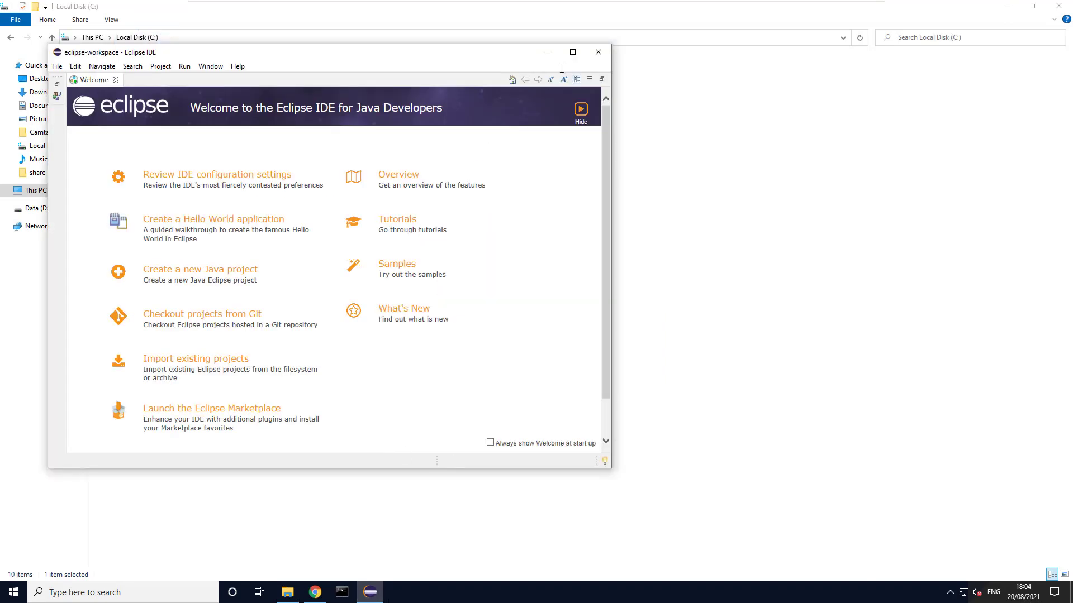
# Maximize the Eclipse window, close the Welcome and Donate pages, and narrow the Package Explorer.
pyautogui.click(572, 52)
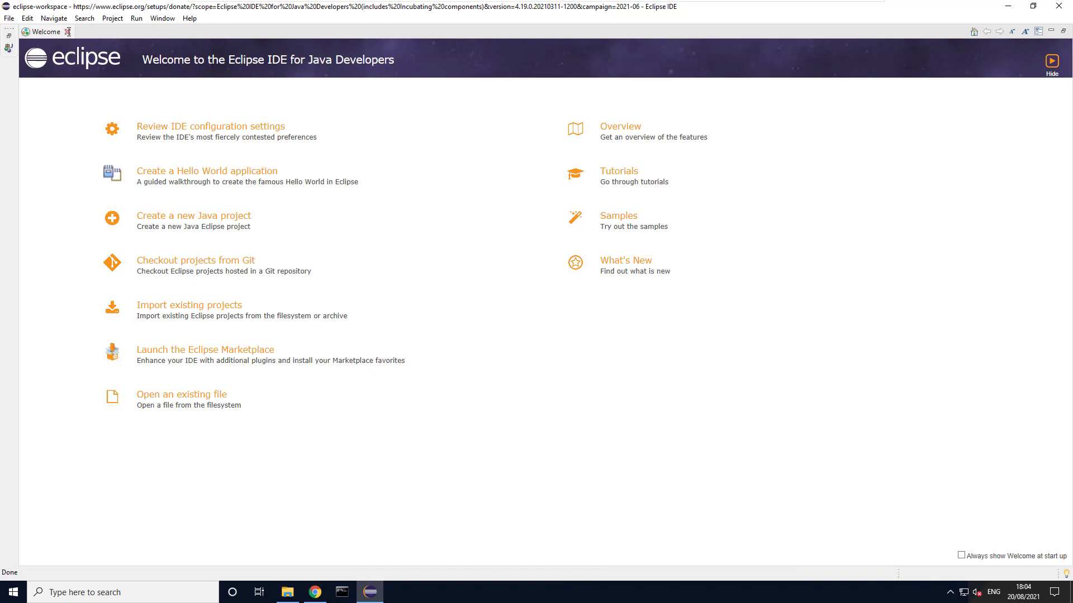
pyautogui.click(67, 32)
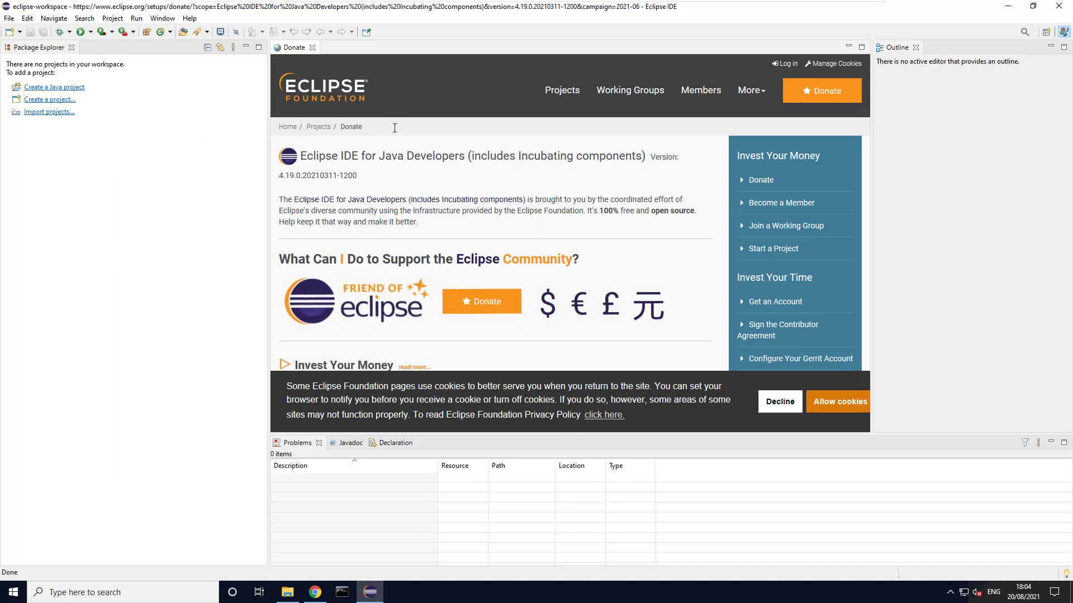
pyautogui.click(312, 47)
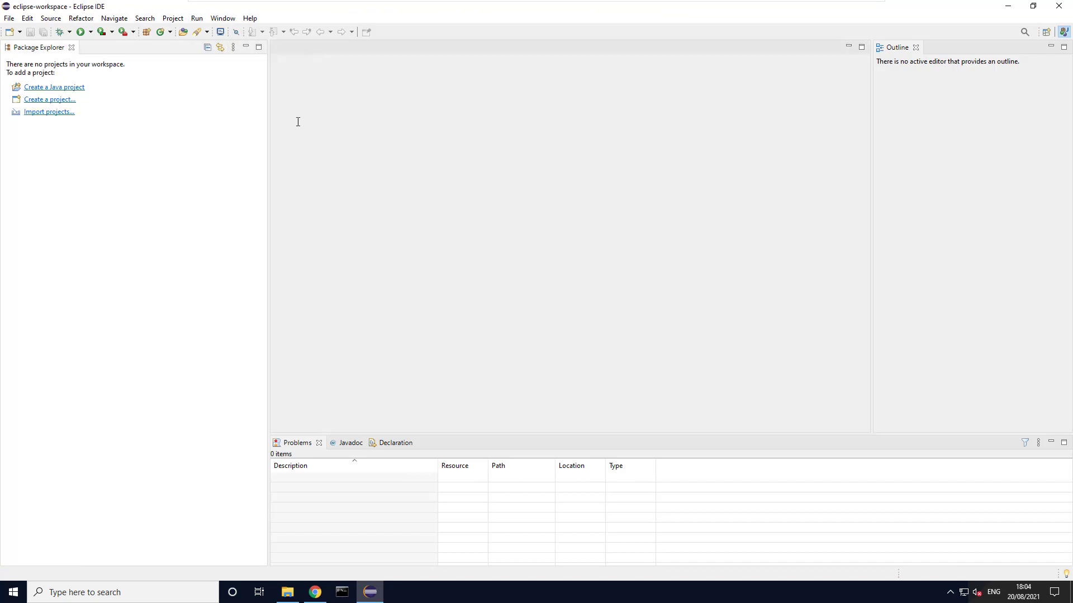
pyautogui.moveTo(269, 114); pyautogui.dragTo(165, 117)
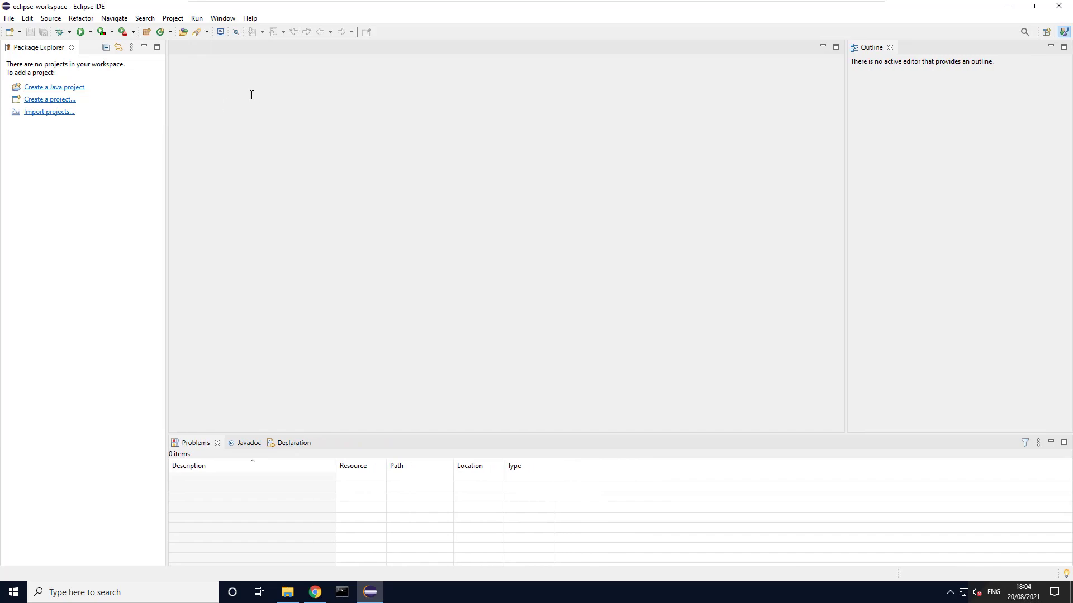
pyautogui.click(315, 593)
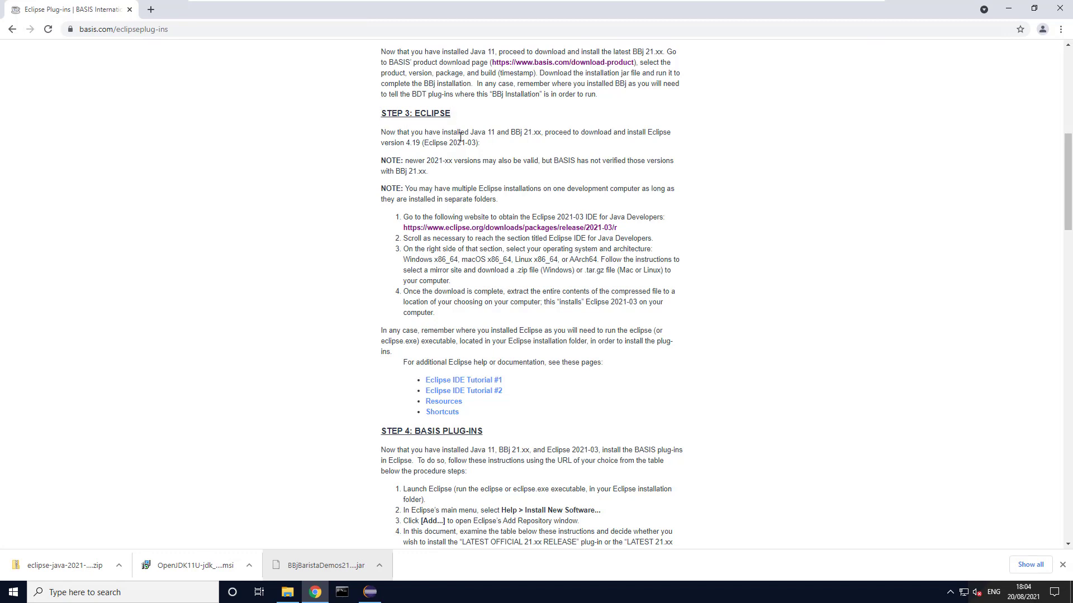
pyautogui.scroll(5, 461, 153)
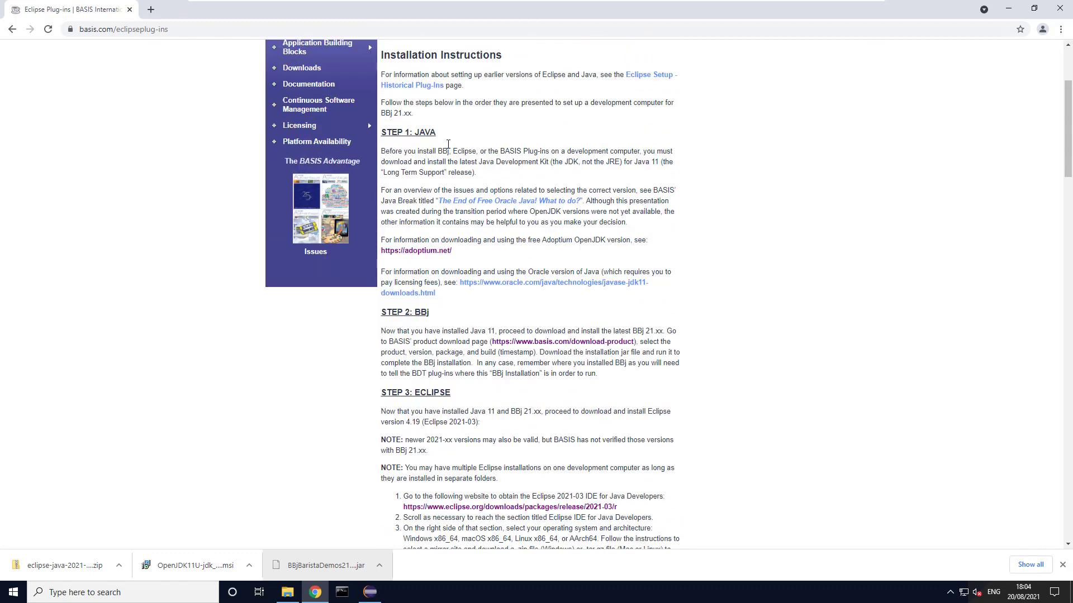
pyautogui.scroll(-8, 433, 367)
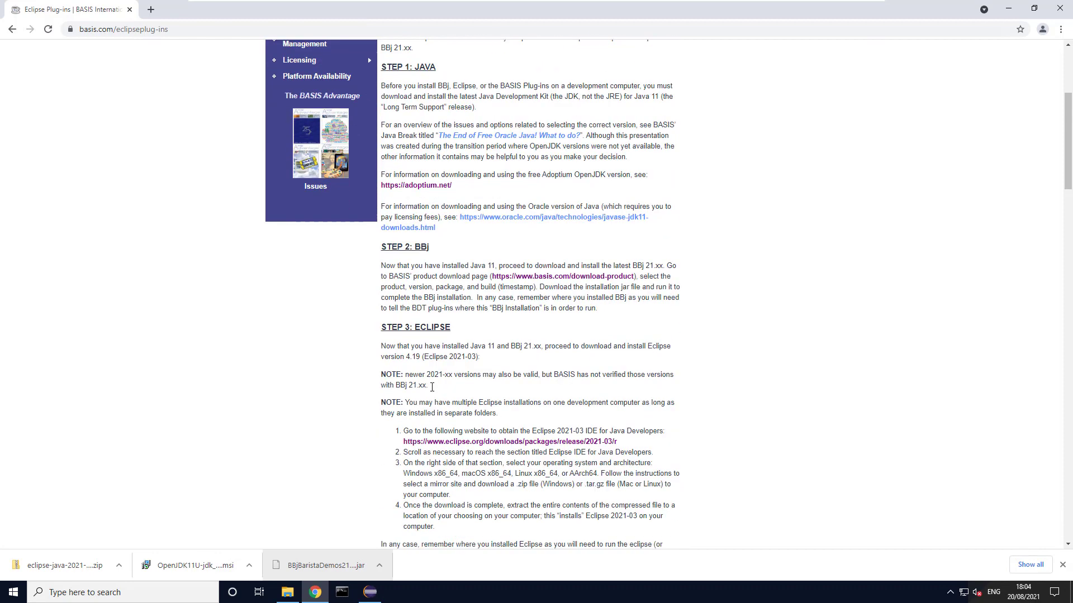
pyautogui.scroll(-4, 432, 378)
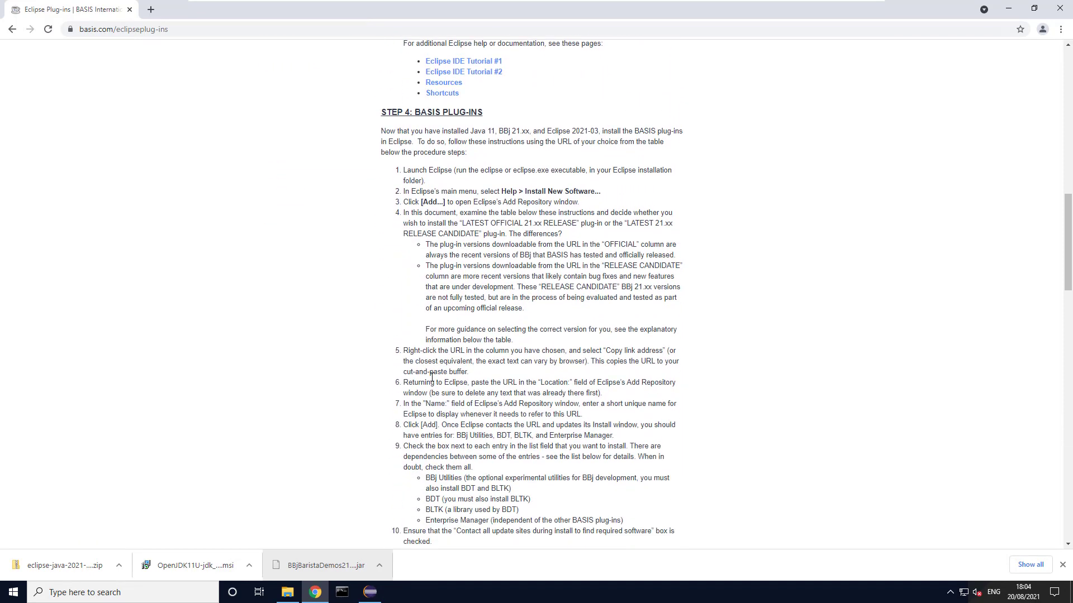
pyautogui.scroll(2, 424, 111)
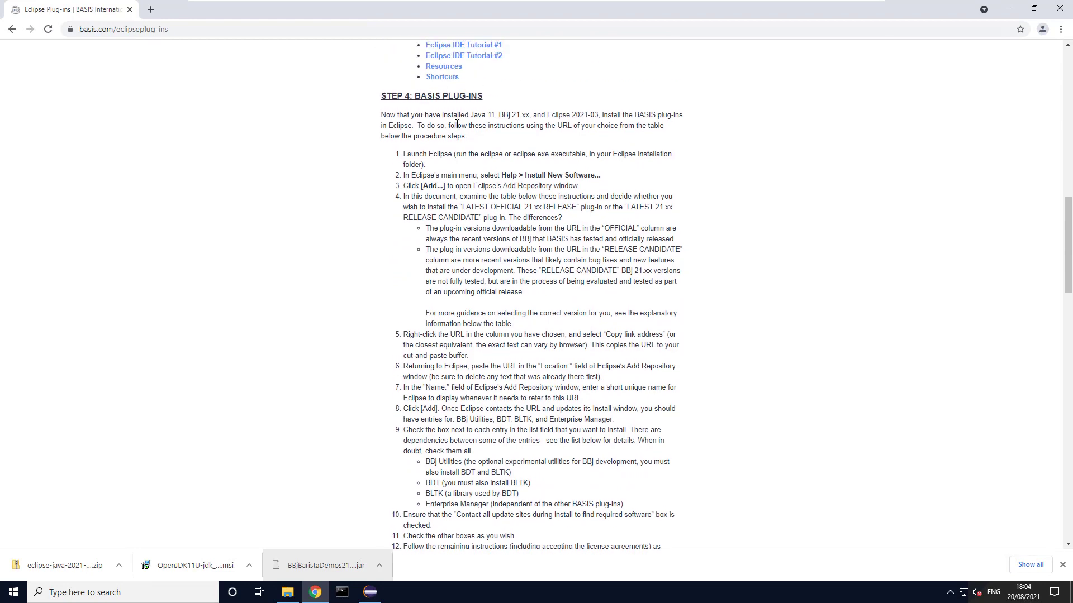
pyautogui.scroll(-2, 439, 208)
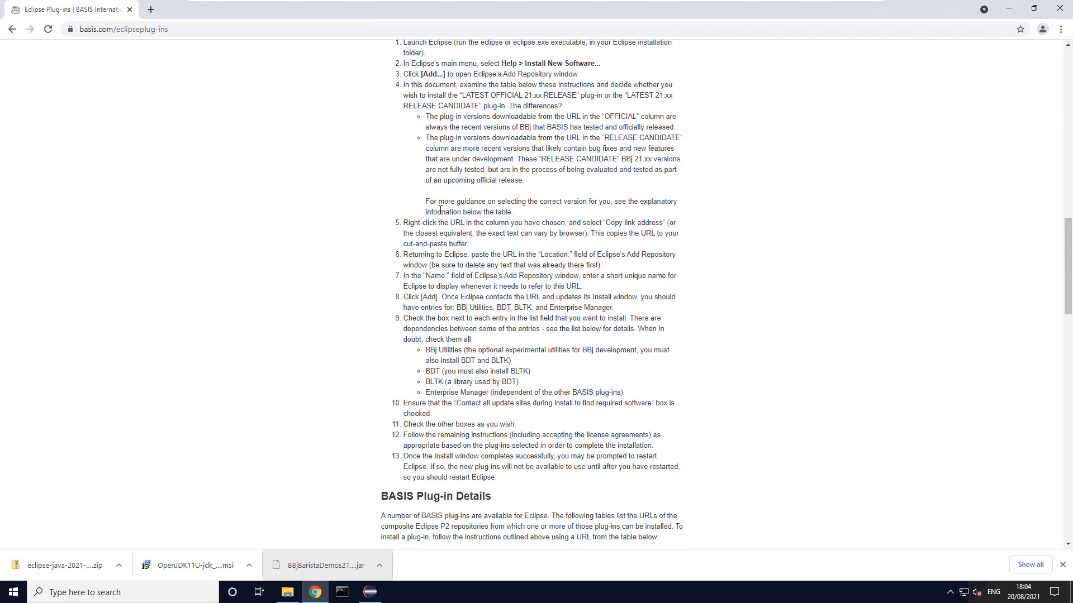
pyautogui.scroll(-5, 440, 210)
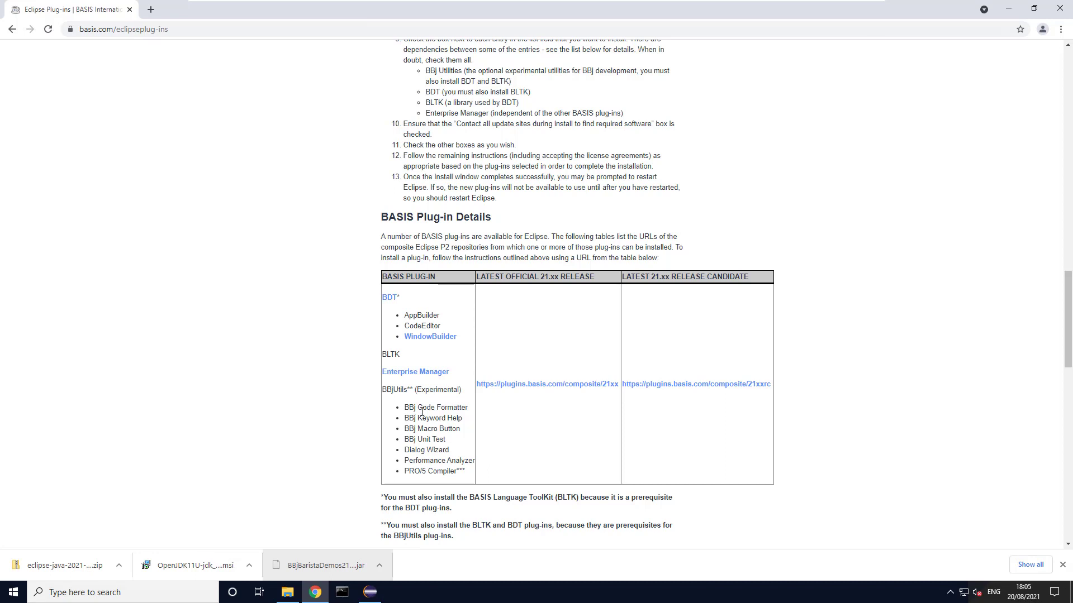
pyautogui.rightClick(526, 385)
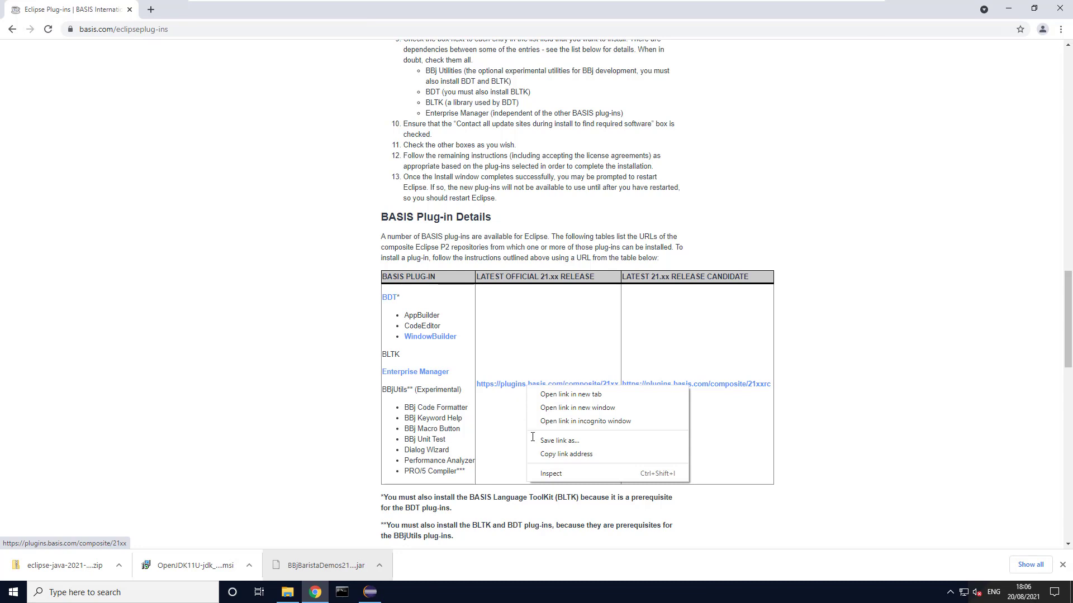
pyautogui.click(547, 453)
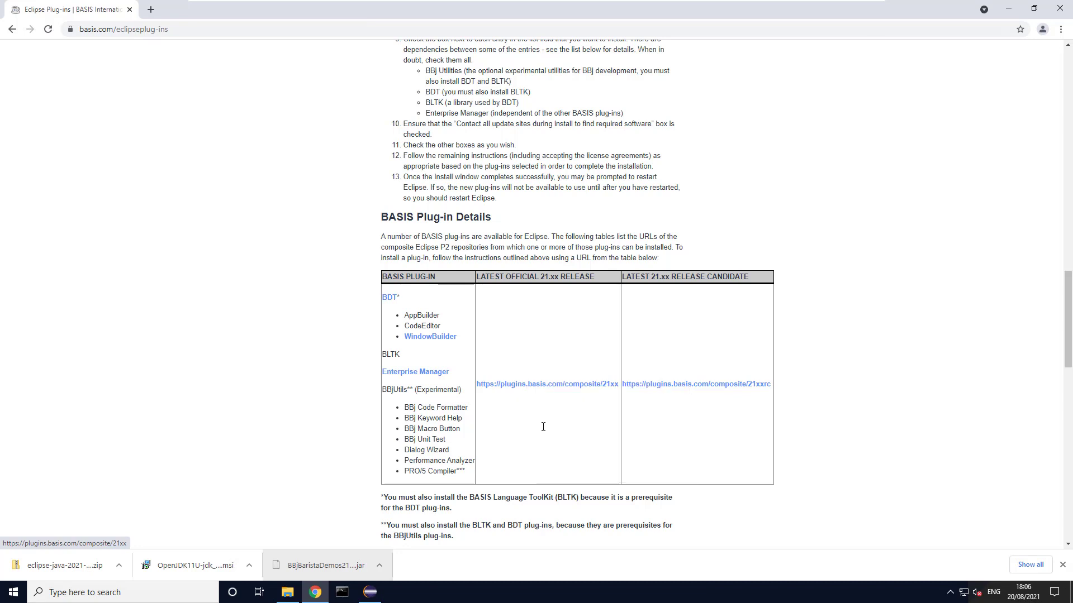
pyautogui.rightClick(540, 384)
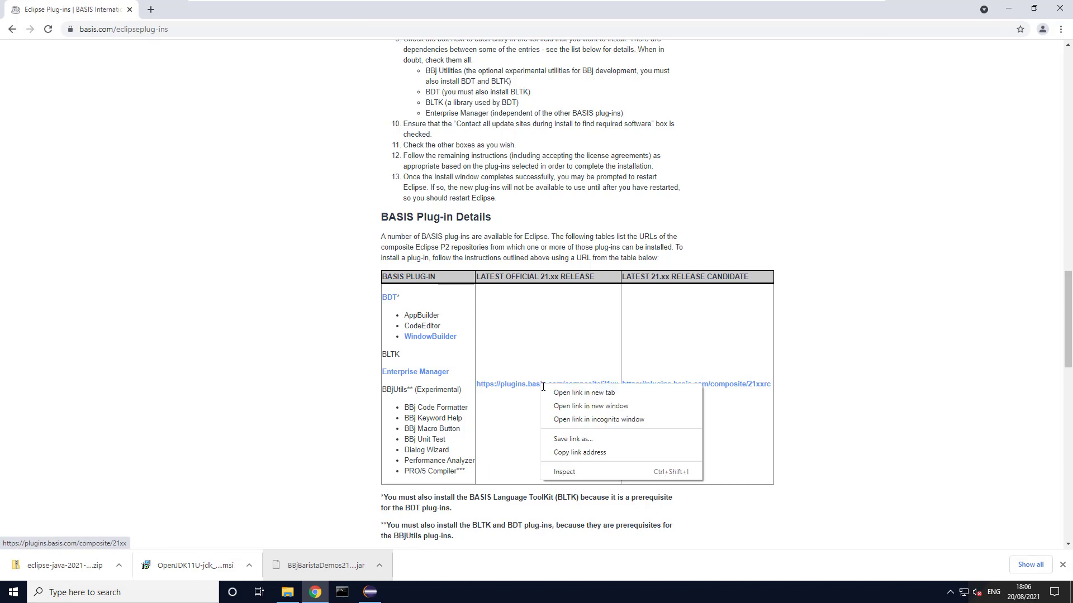
pyautogui.click(565, 452)
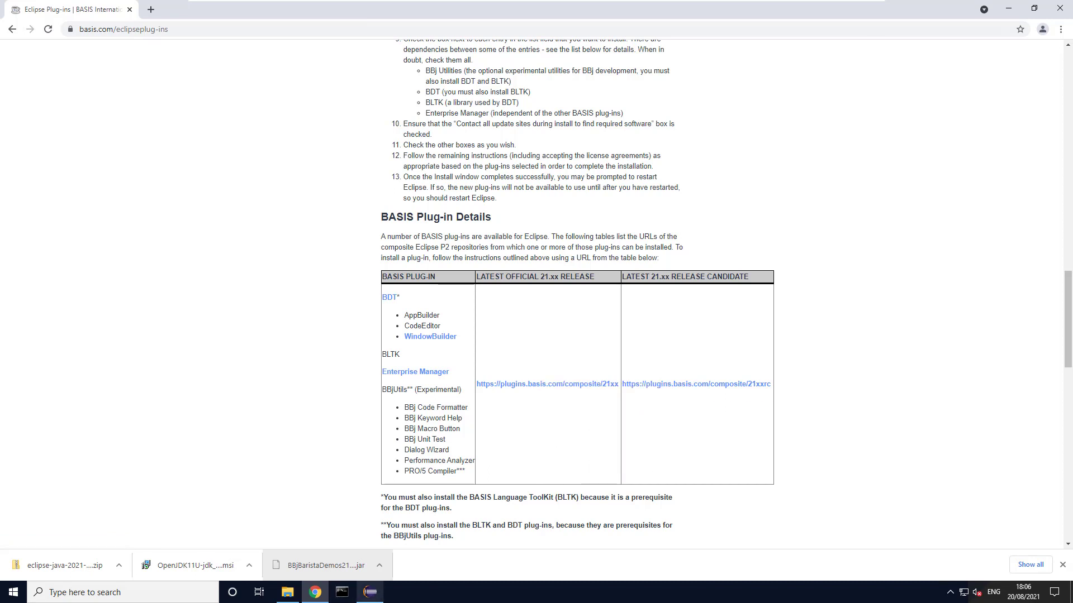
pyautogui.click(370, 592)
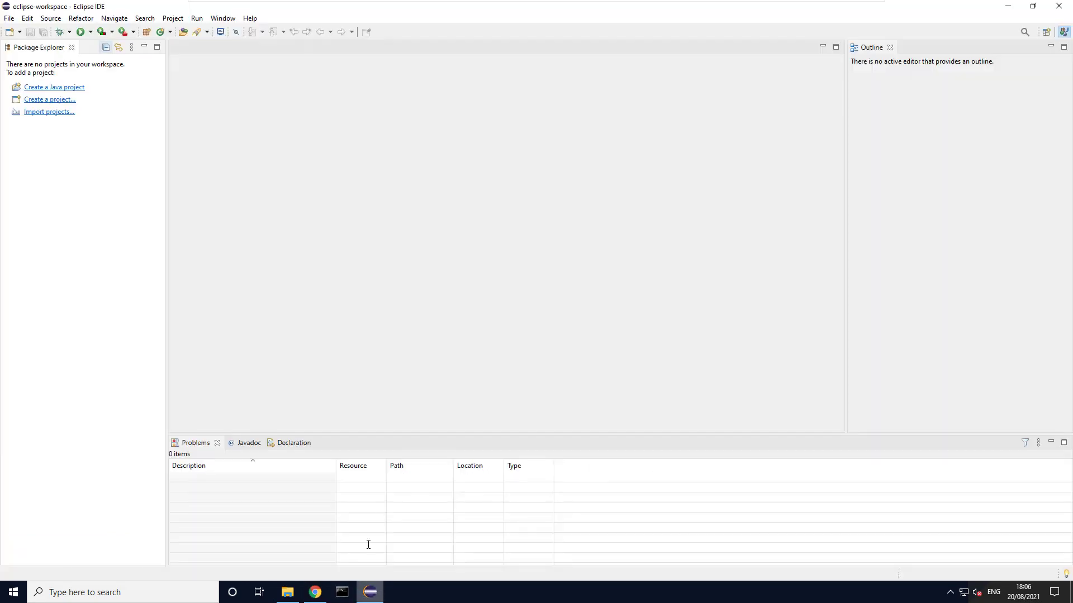
pyautogui.click(248, 19)
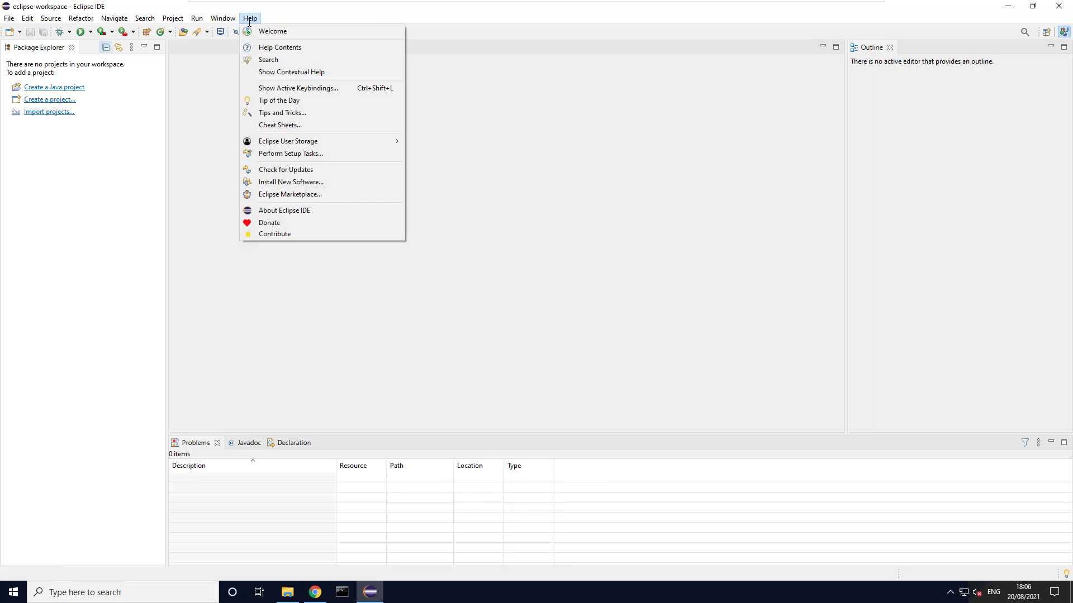
pyautogui.click(272, 182)
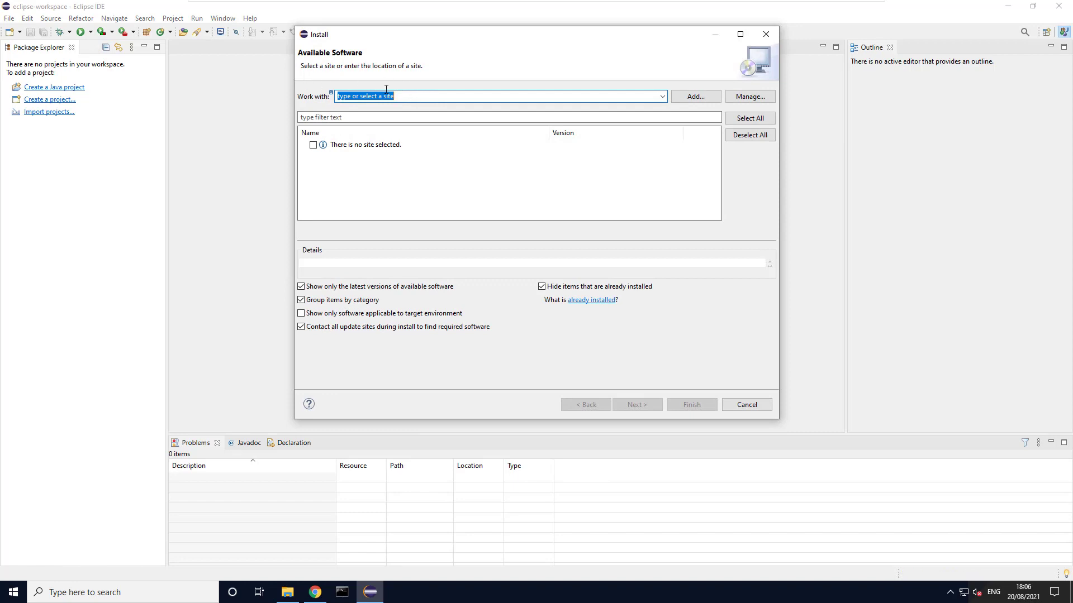
pyautogui.hotkey('ctrl', 'v')
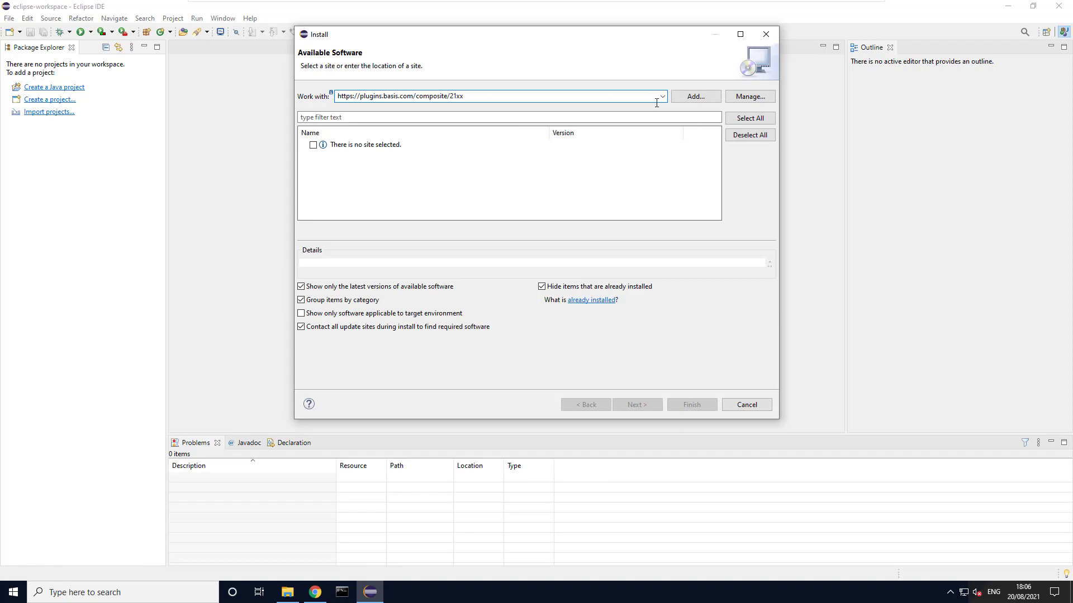
pyautogui.press('Return')
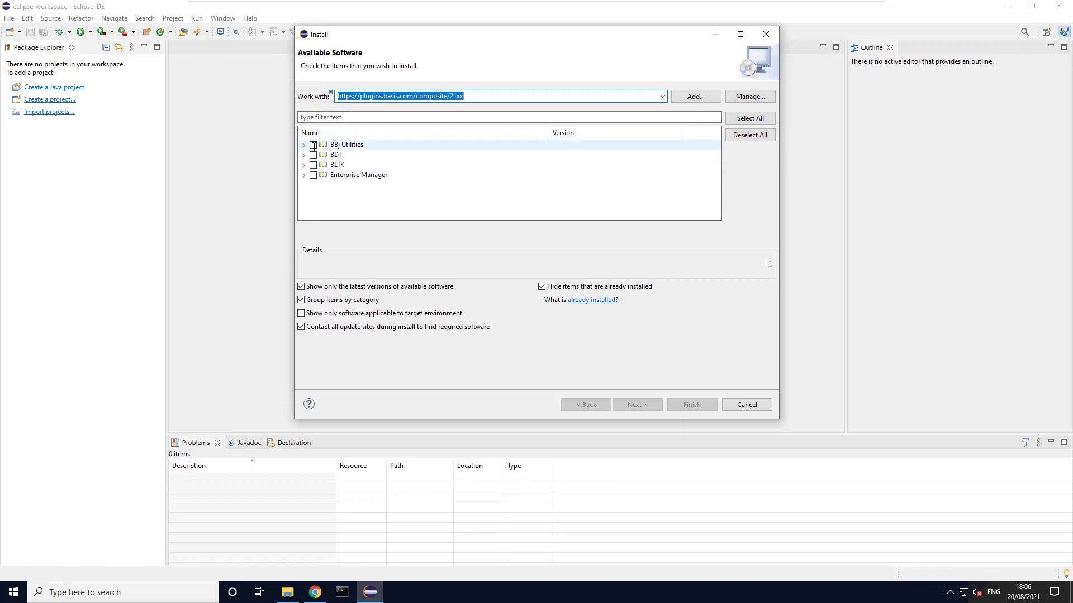
pyautogui.click(313, 145)
pyautogui.click(313, 155)
pyautogui.click(313, 165)
pyautogui.click(313, 175)
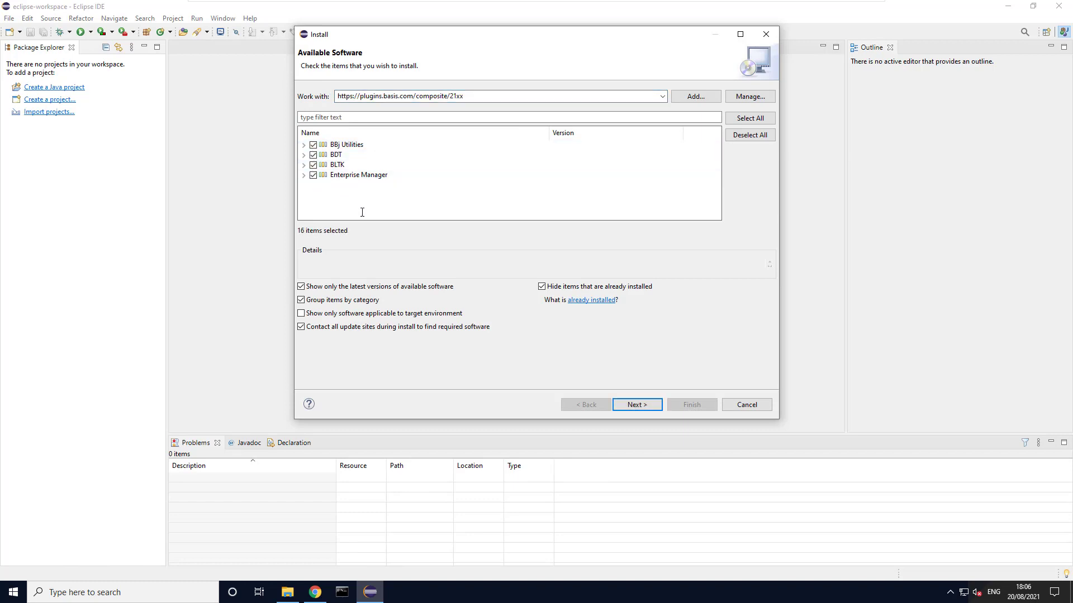
# Install the selected BASIS plug-ins, accepting the license agreements, show the installation progress, and restart Eclipse to apply the update.
pyautogui.click(640, 404)
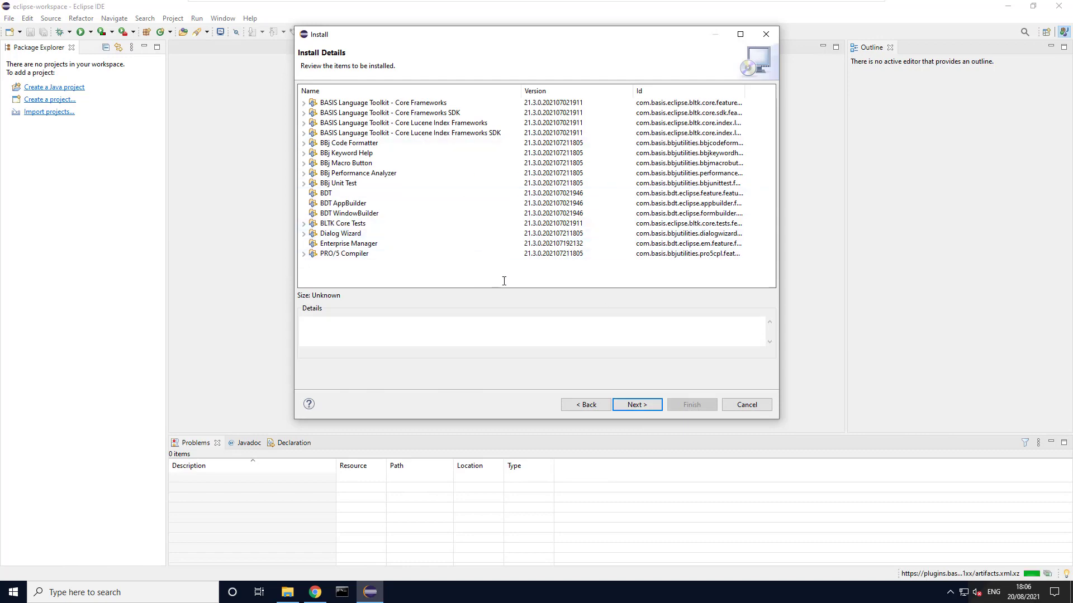
pyautogui.click(637, 405)
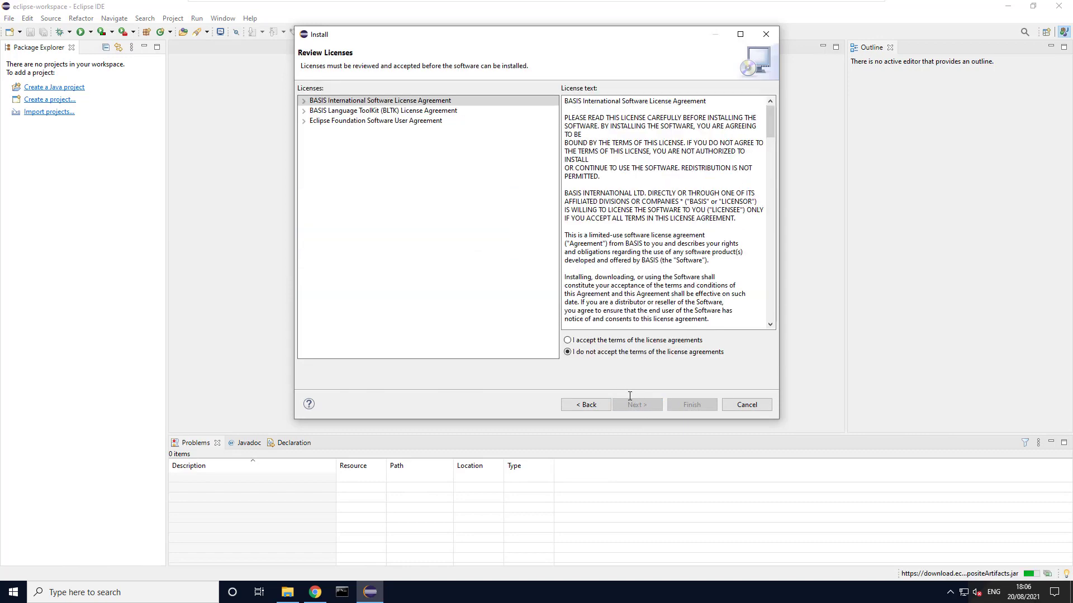
pyautogui.click(609, 342)
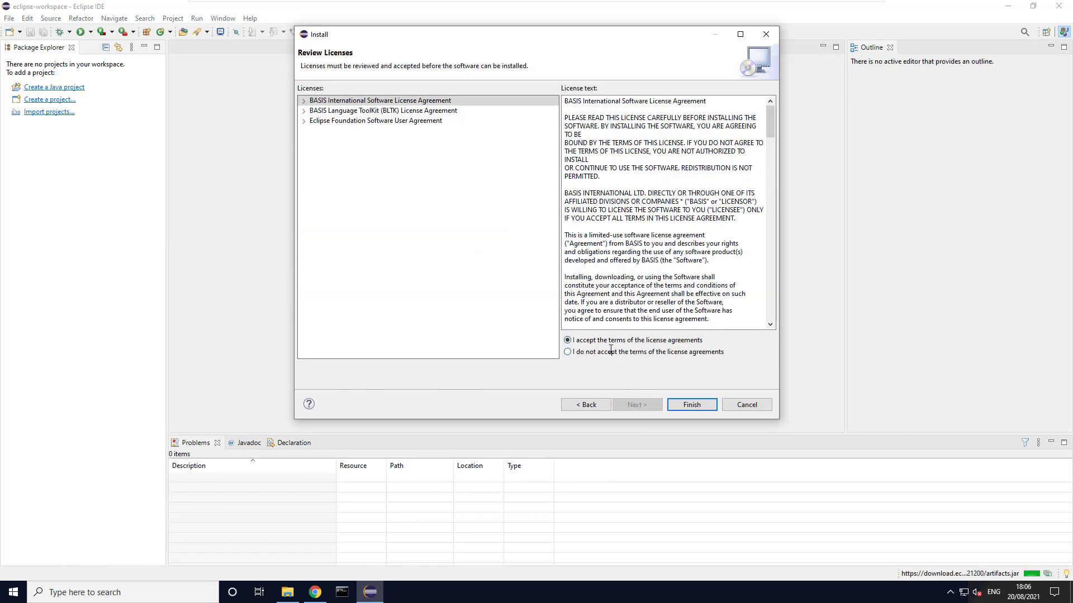
pyautogui.click(684, 405)
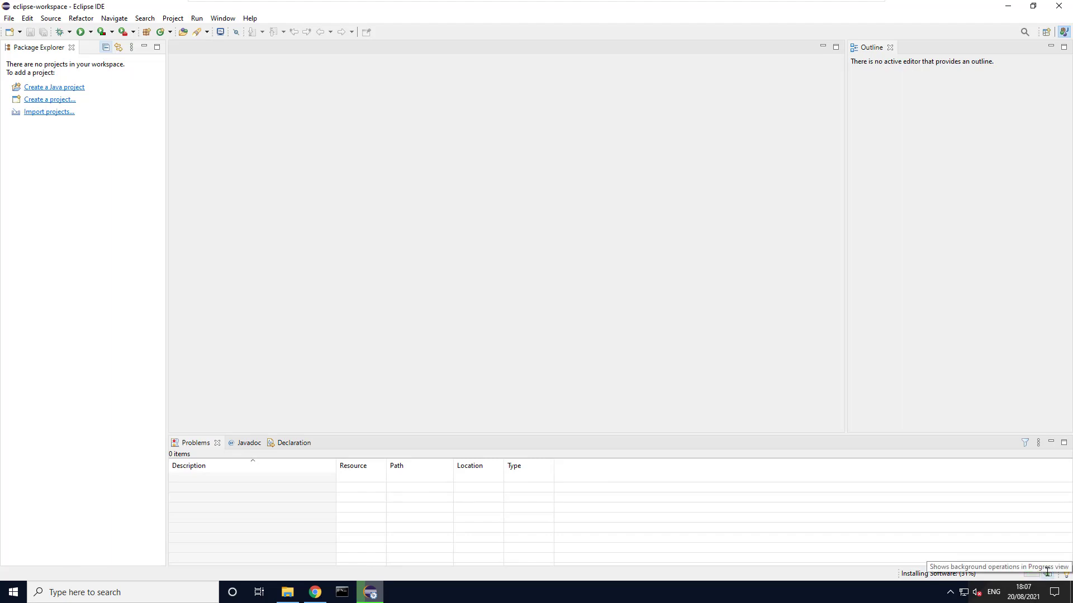
pyautogui.click(1048, 572)
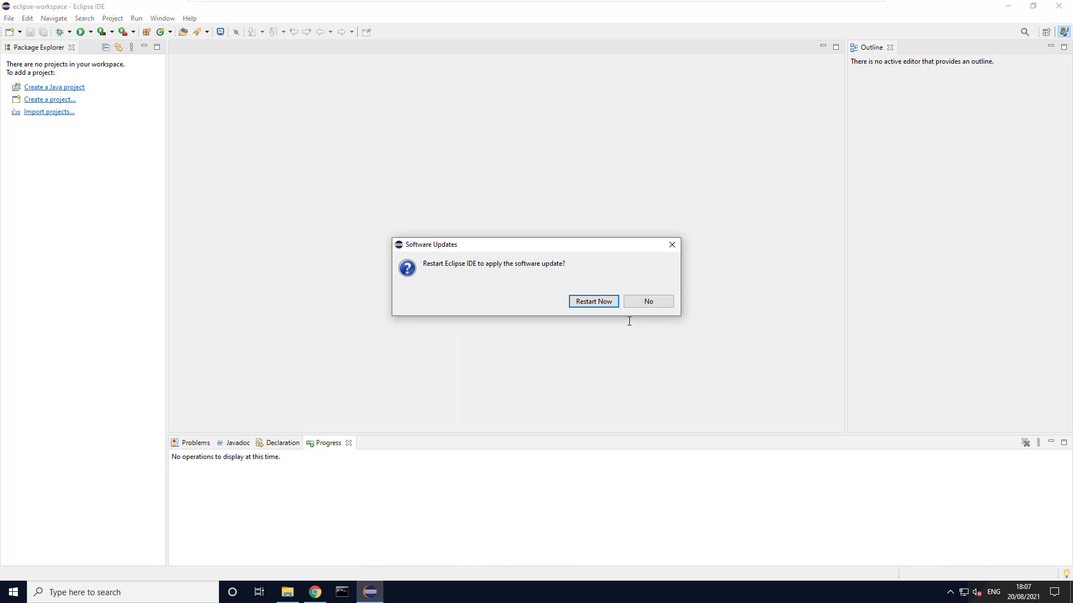
pyautogui.click(605, 301)
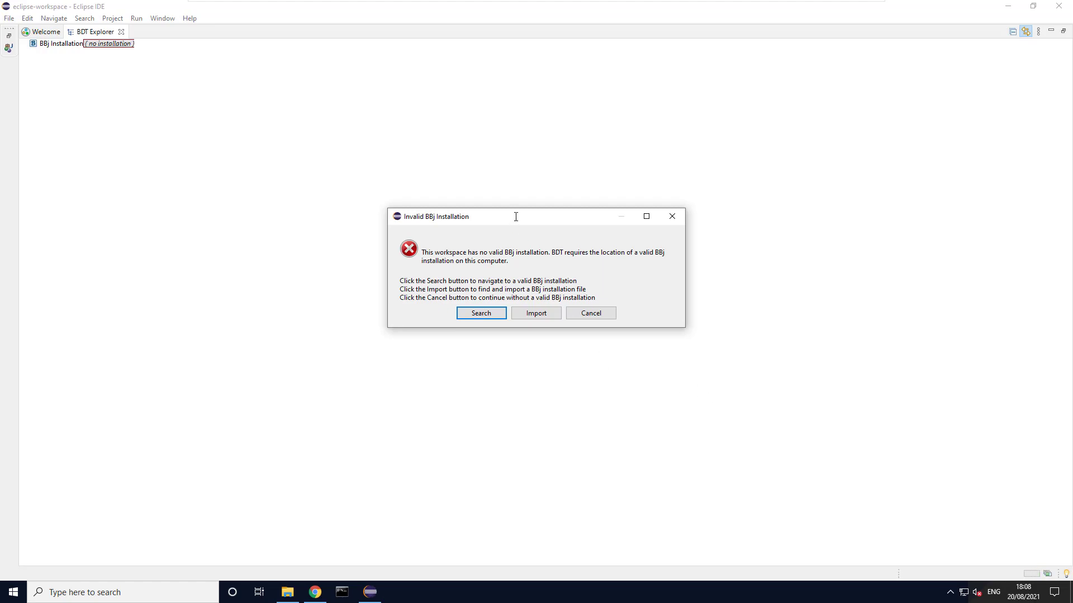
# Search Local Disk (C:) for a BBj 21.xx installation and set C:\bbx as the BBj installation for this workspace.
pyautogui.moveTo(515, 216); pyautogui.dragTo(507, 219)
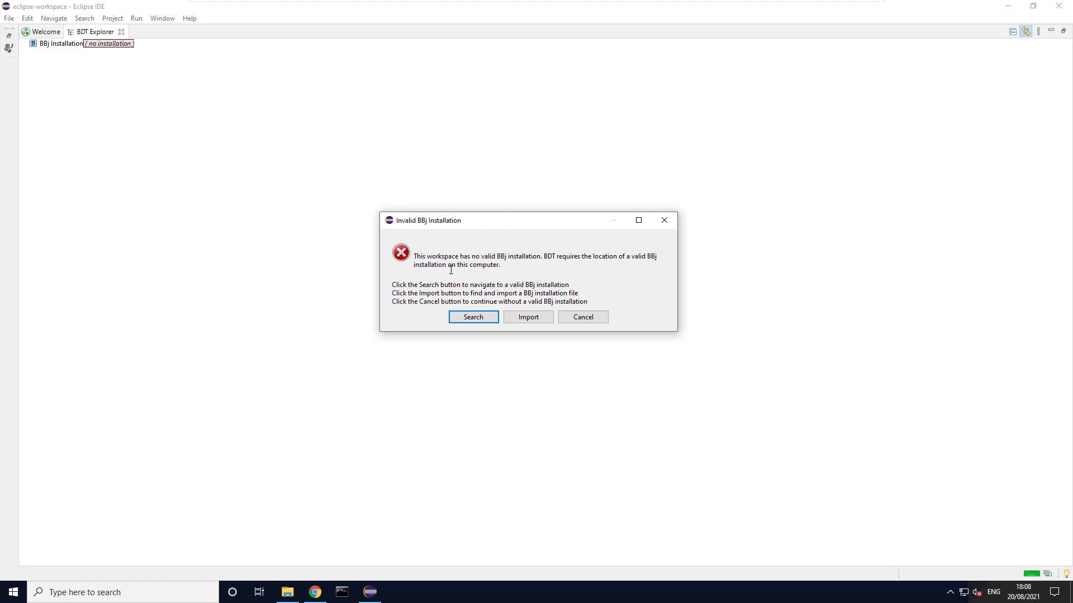
pyautogui.click(473, 316)
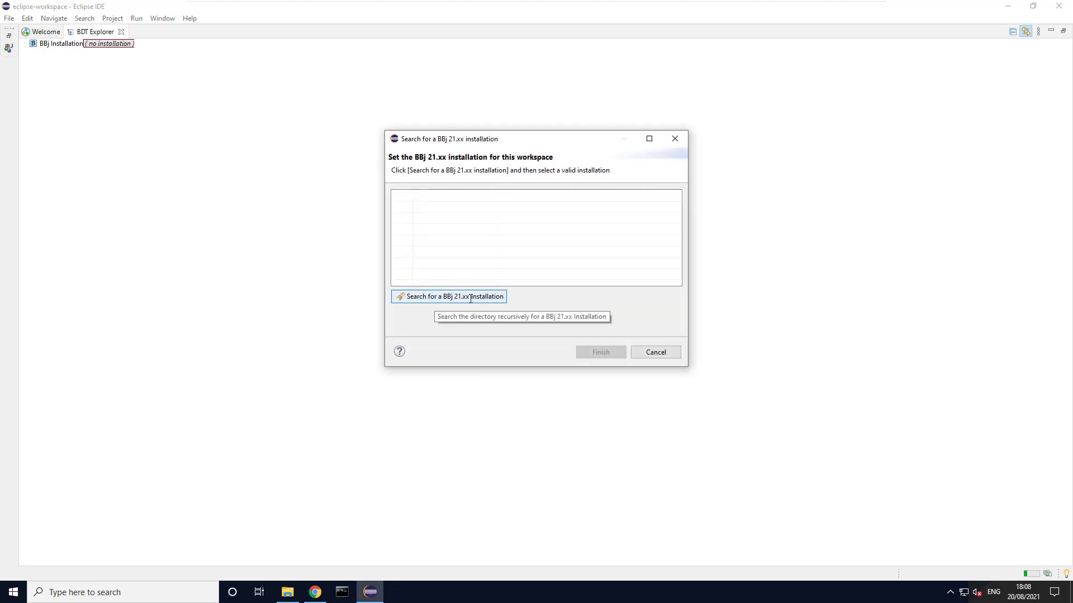
pyautogui.click(471, 298)
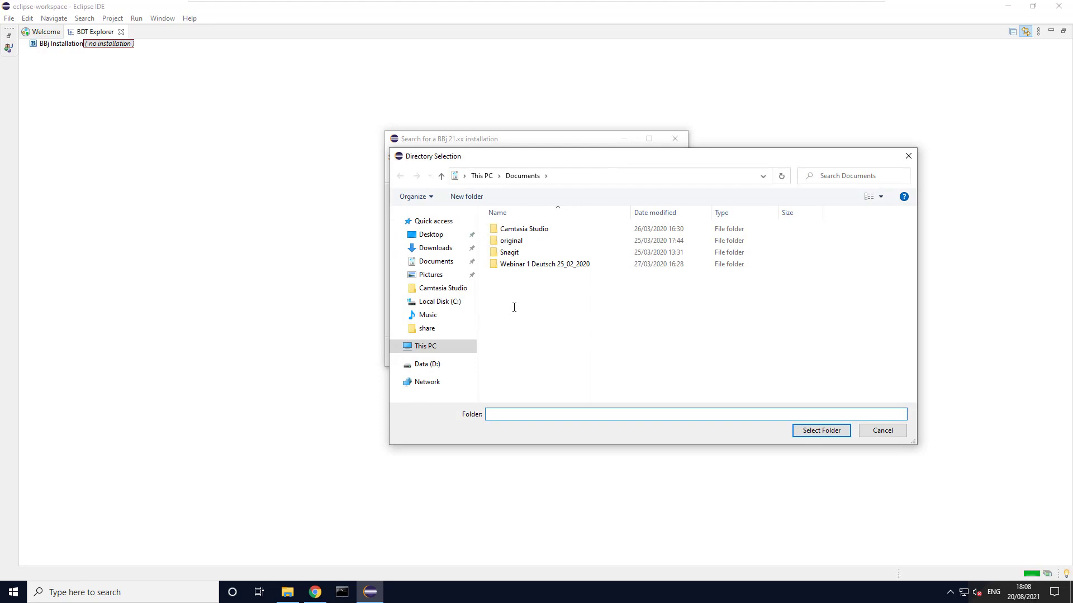
pyautogui.click(439, 301)
pyautogui.click(514, 229)
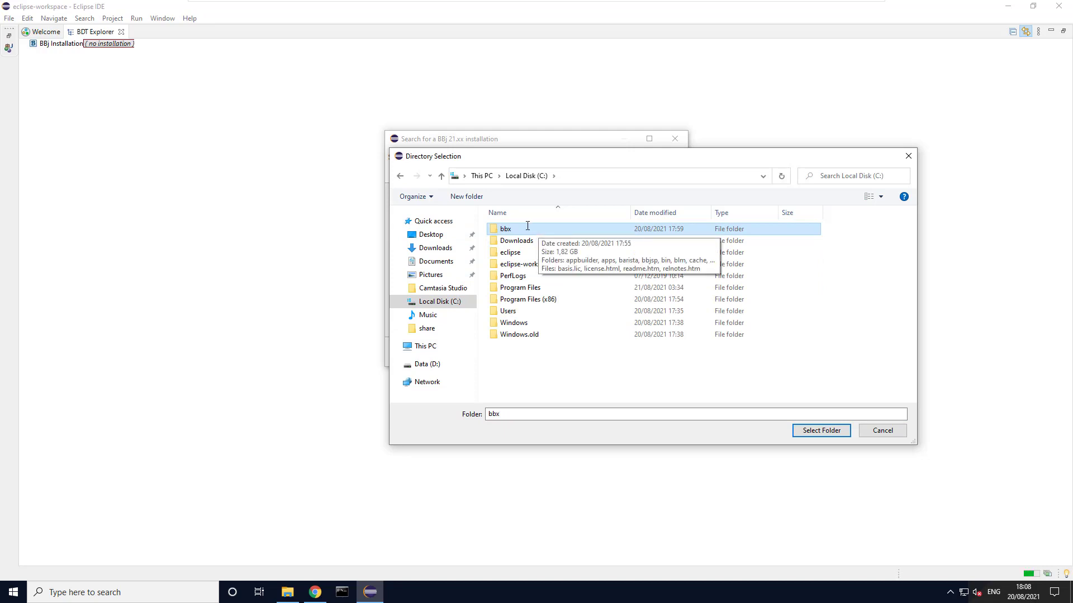
pyautogui.click(822, 431)
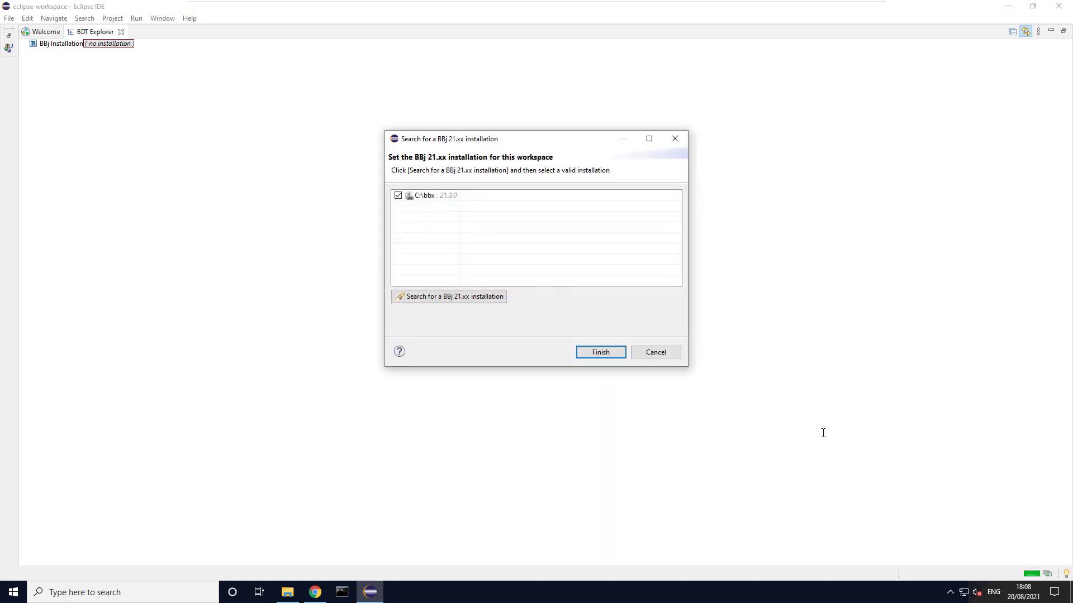
pyautogui.click(600, 353)
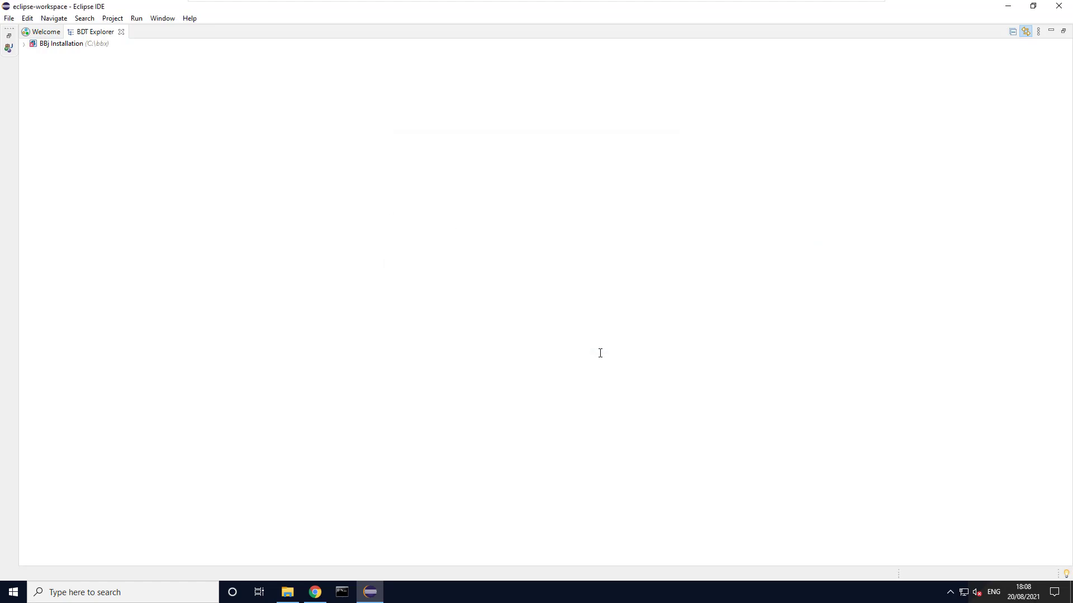
# Restore the maximized BDT Explorer view to its normal size and open the BDT perspective.
pyautogui.doubleClick(95, 32)
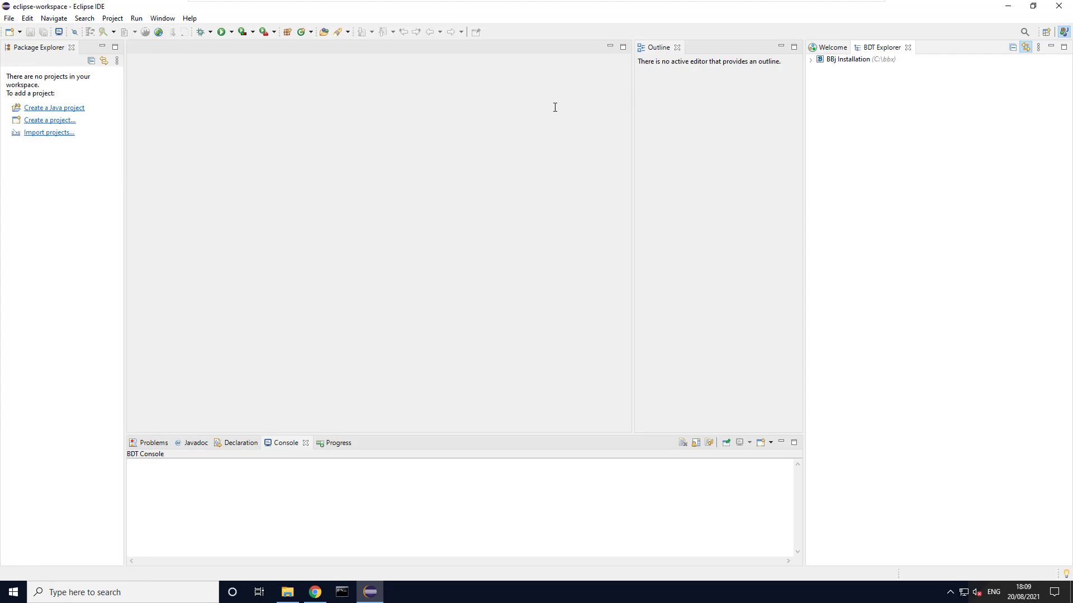
pyautogui.click(170, 18)
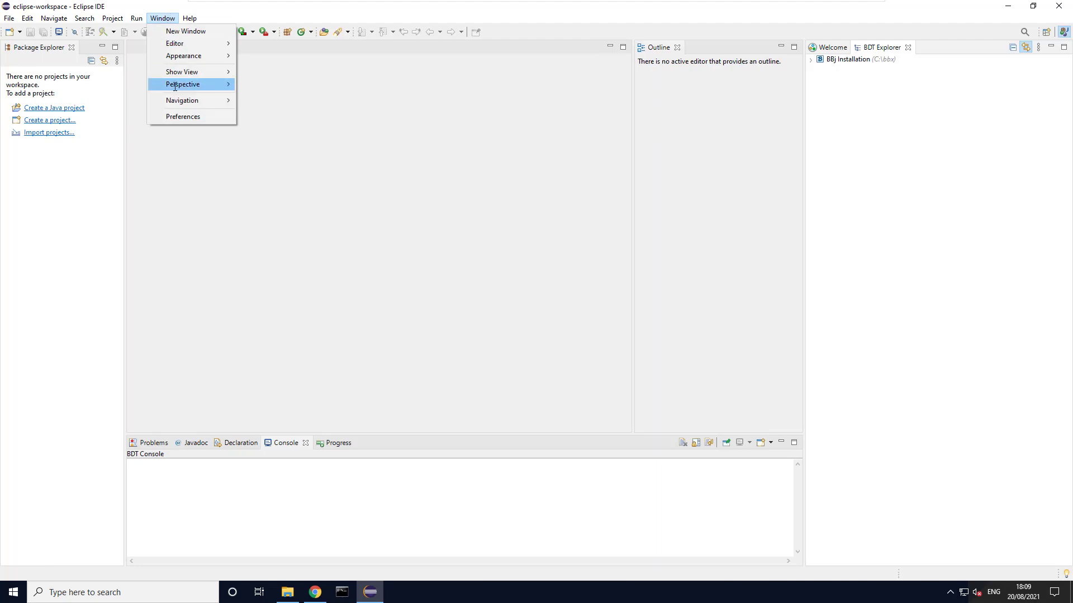
pyautogui.moveTo(185, 85)
pyautogui.moveTo(291, 84)
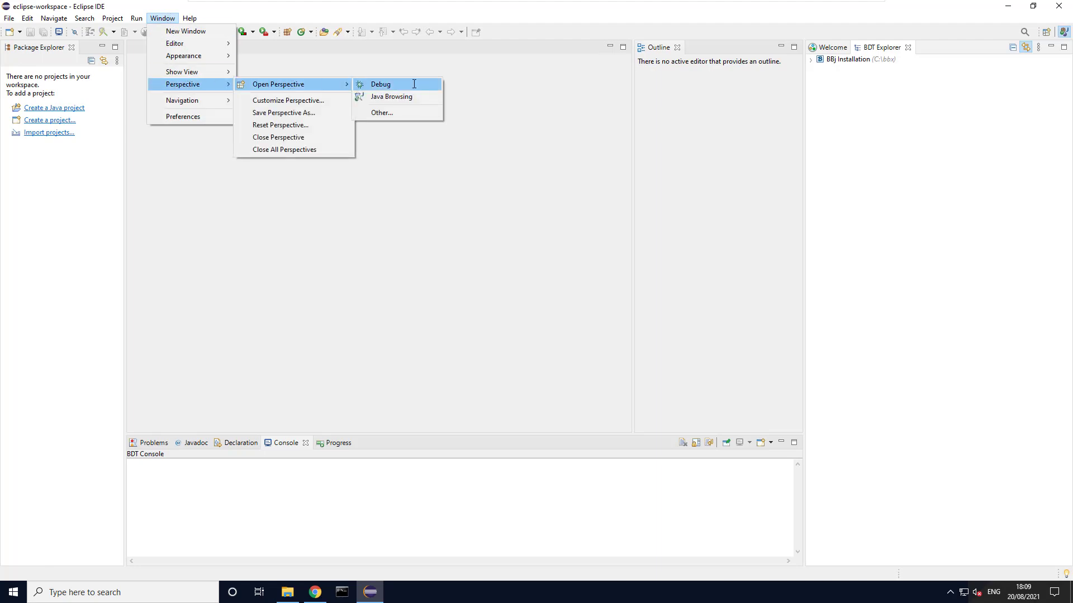
pyautogui.click(400, 112)
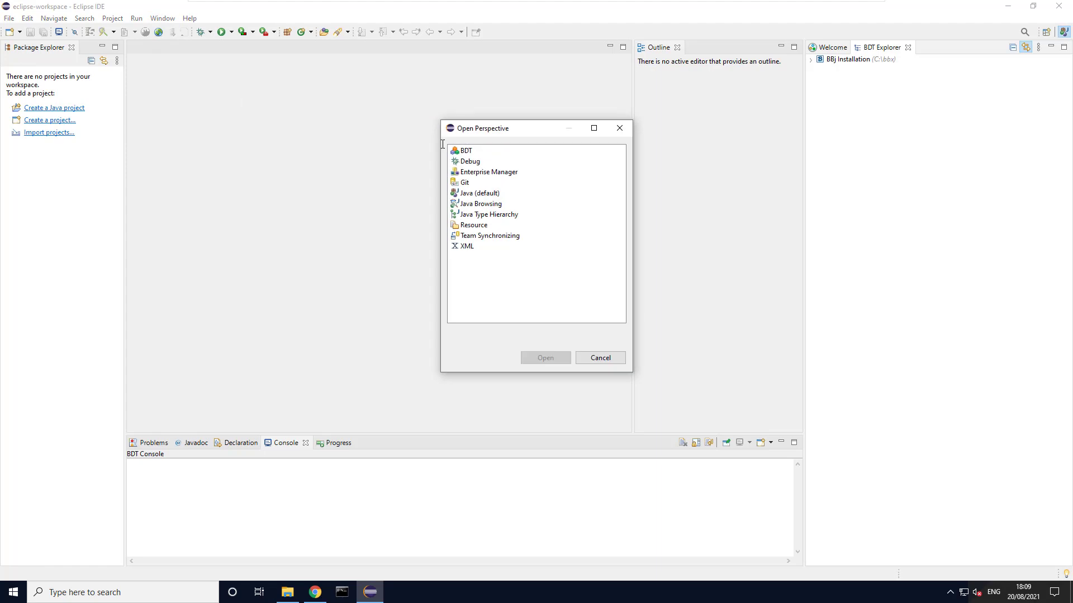
pyautogui.click(473, 151)
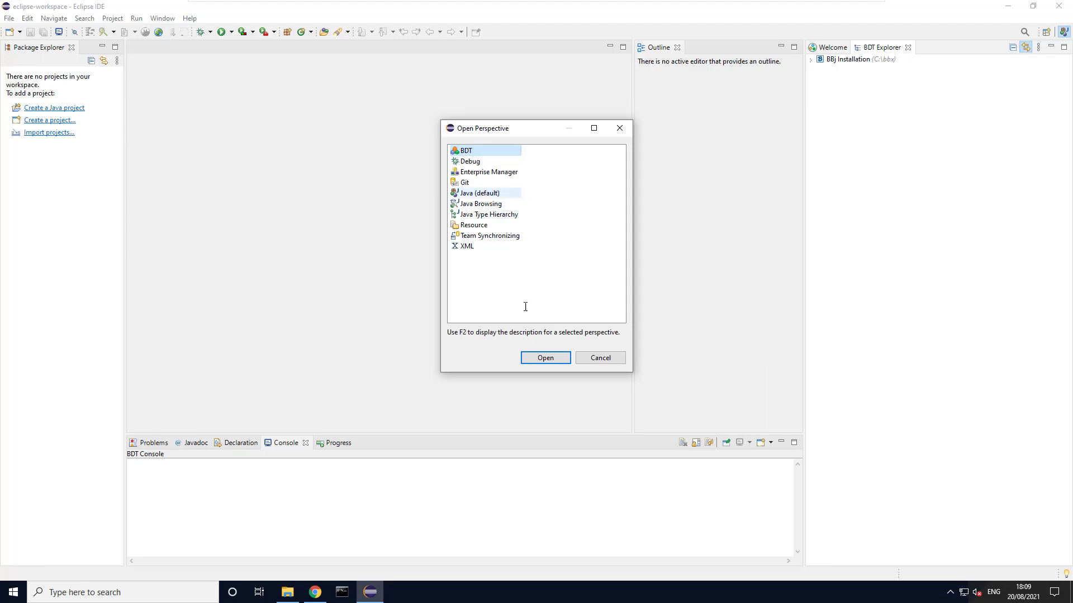
pyautogui.click(541, 361)
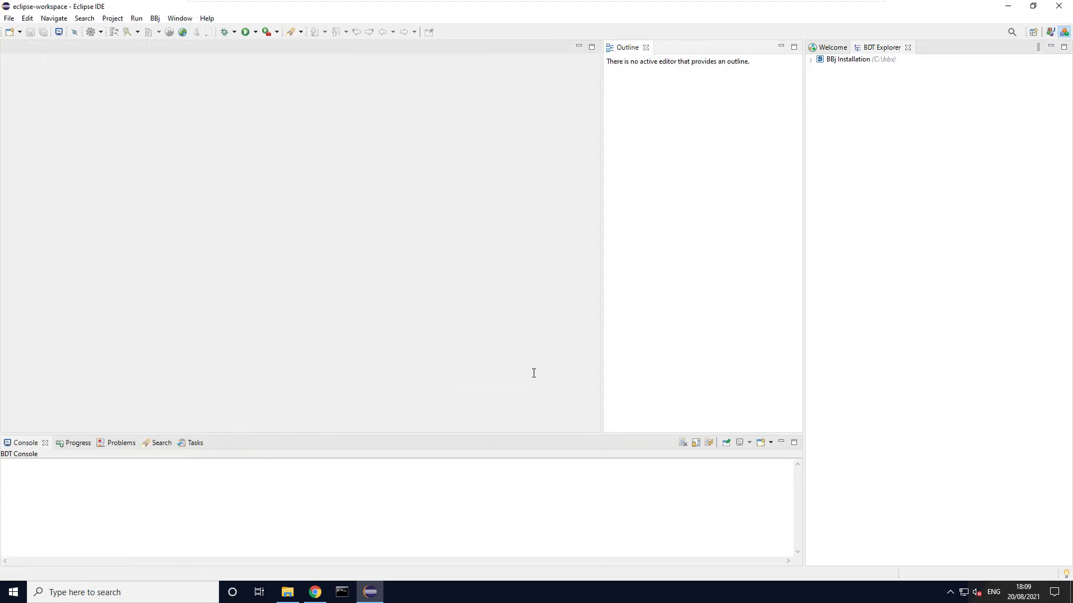
# Close the Welcome page and move the BDT Explorer view to the opposite side of the editor area.
pyautogui.click(835, 48)
pyautogui.click(854, 48)
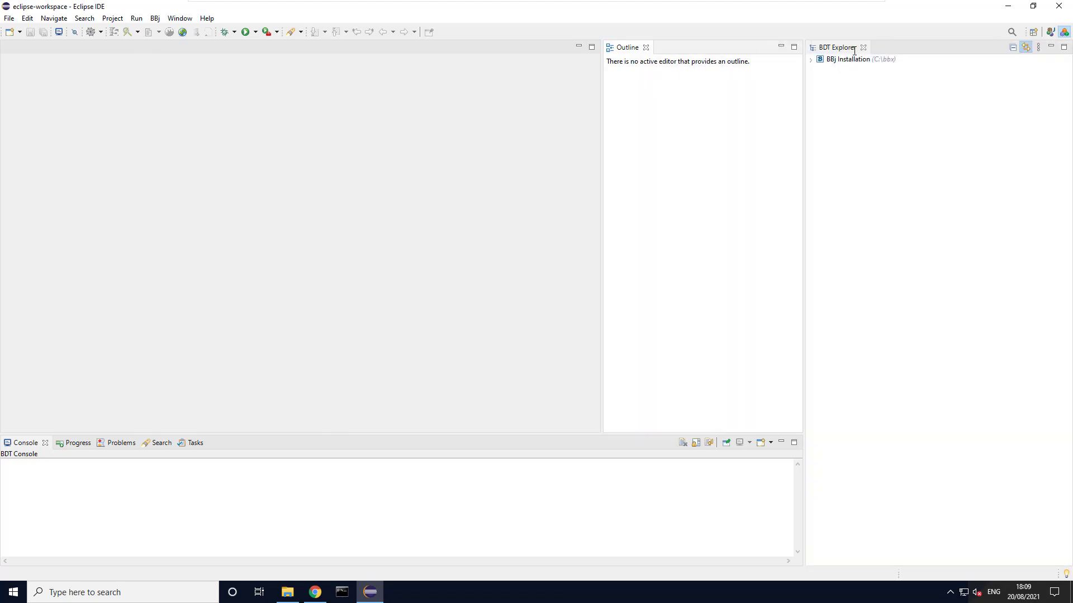
pyautogui.moveTo(810, 50); pyautogui.dragTo(26, 72)
# Reset the BDT perspective to its defaults and narrow the BDT Explorer view.
pyautogui.click(180, 18)
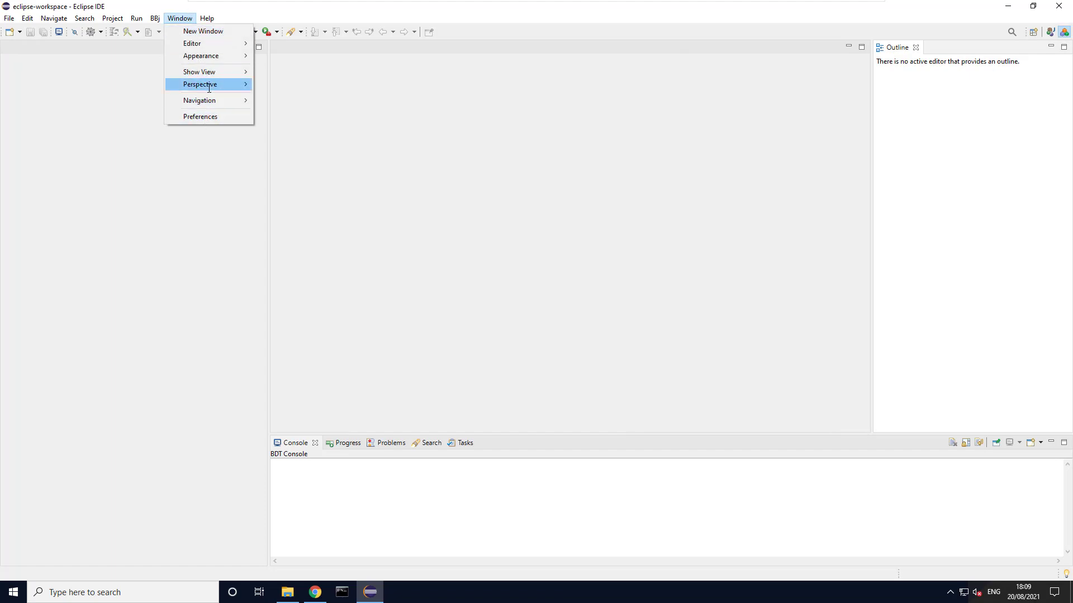
pyautogui.moveTo(211, 87)
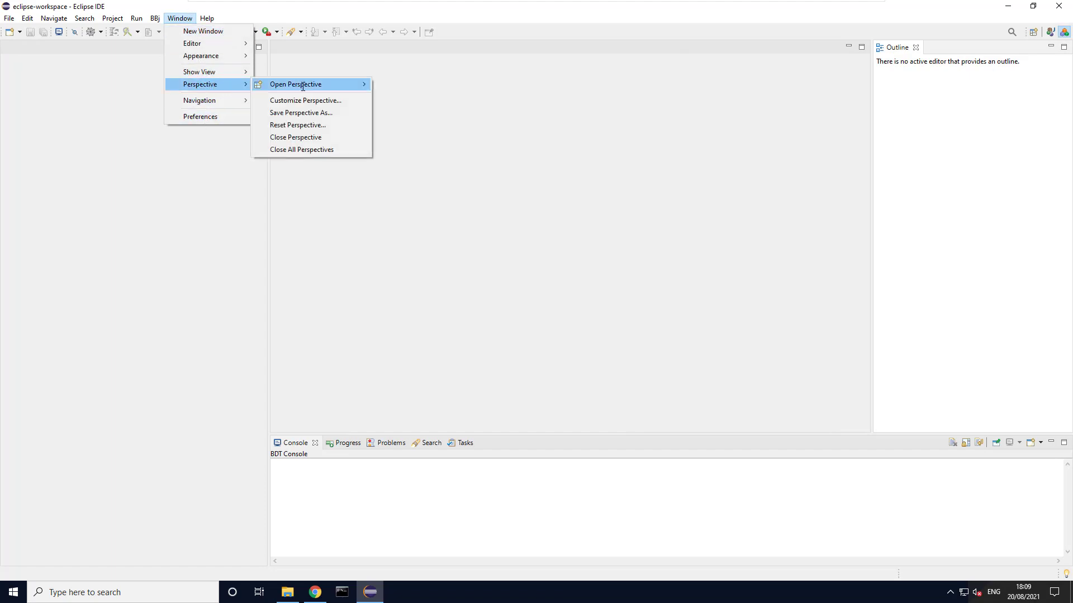
pyautogui.click(302, 124)
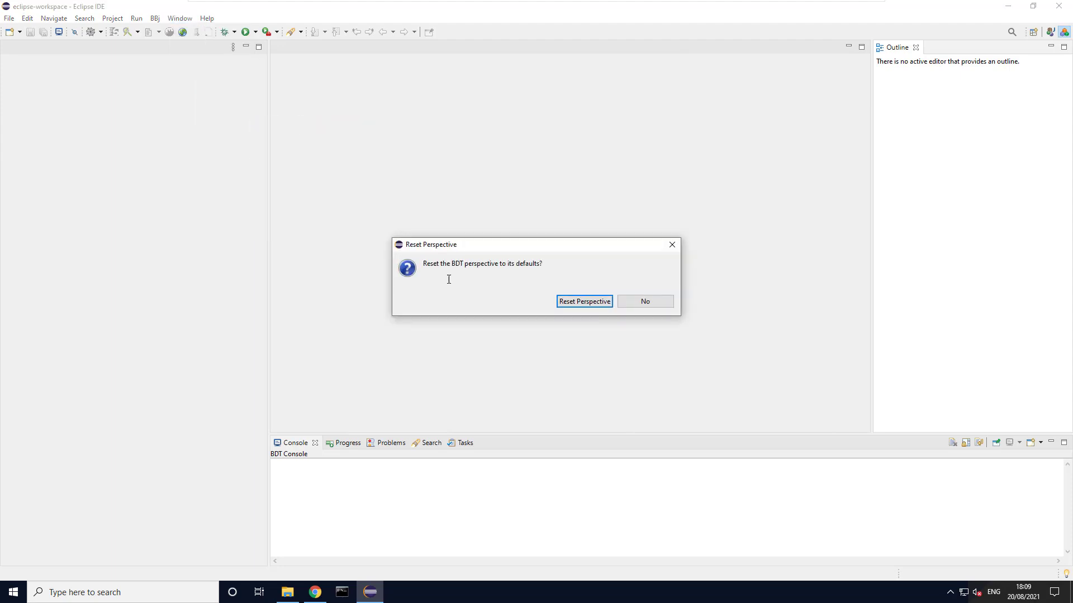
pyautogui.click(594, 303)
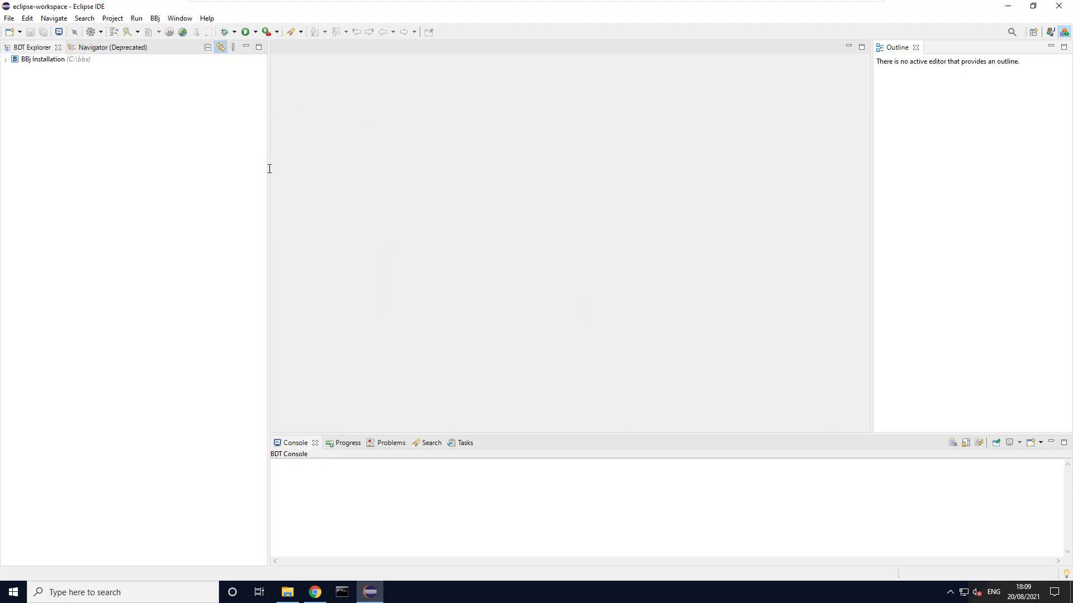
pyautogui.moveTo(266, 168); pyautogui.dragTo(195, 170)
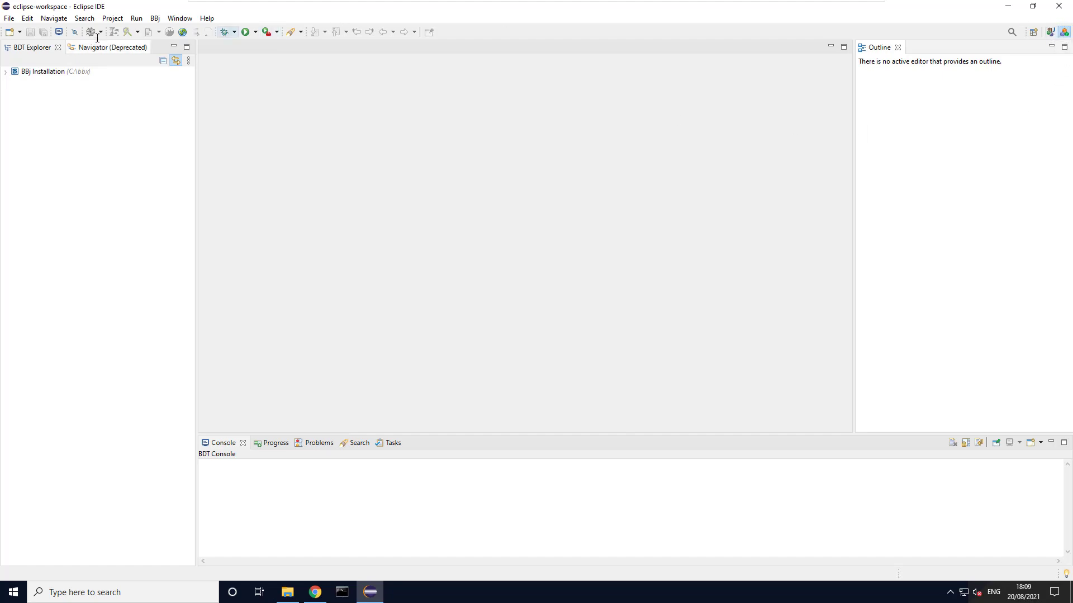
# Reset the BDT perspective to its defaults again and make the BDT Explorer slightly narrower than its default width.
pyautogui.click(179, 18)
pyautogui.moveTo(196, 84)
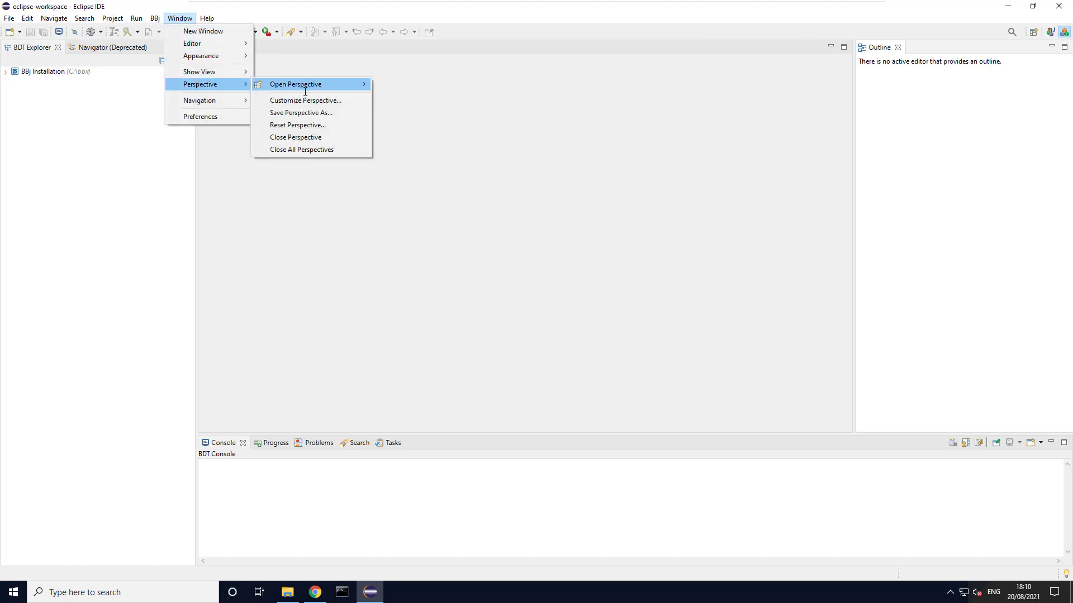
pyautogui.click(308, 126)
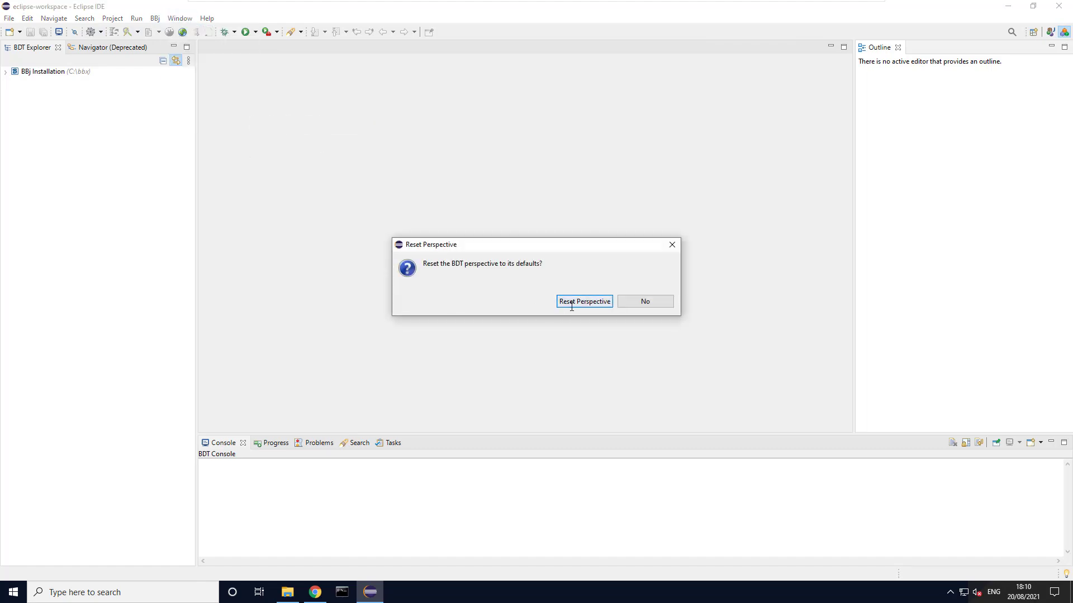
pyautogui.click(561, 306)
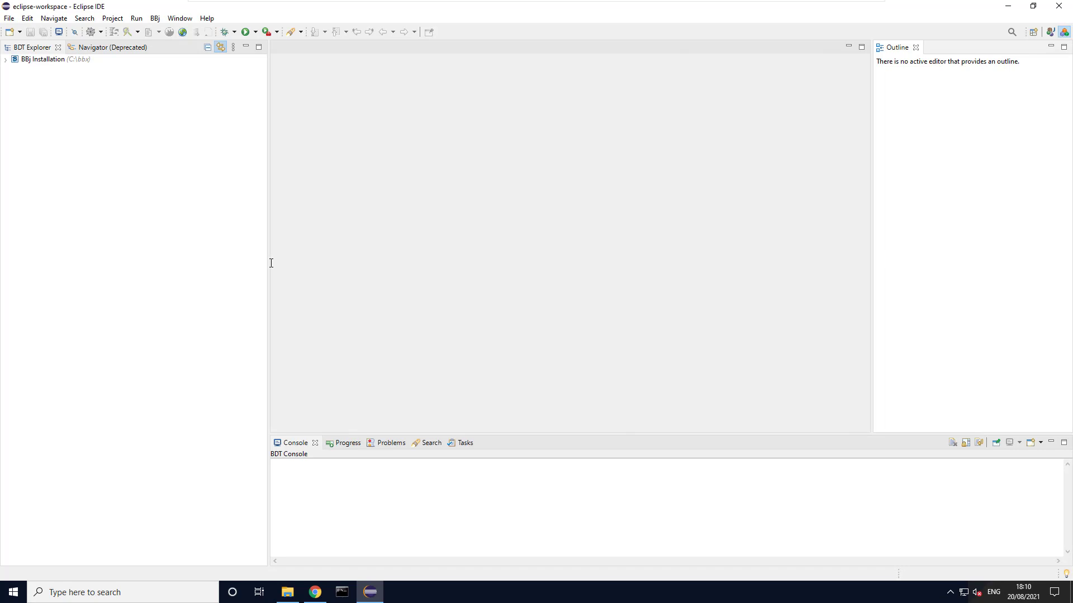
pyautogui.moveTo(268, 263); pyautogui.dragTo(223, 263)
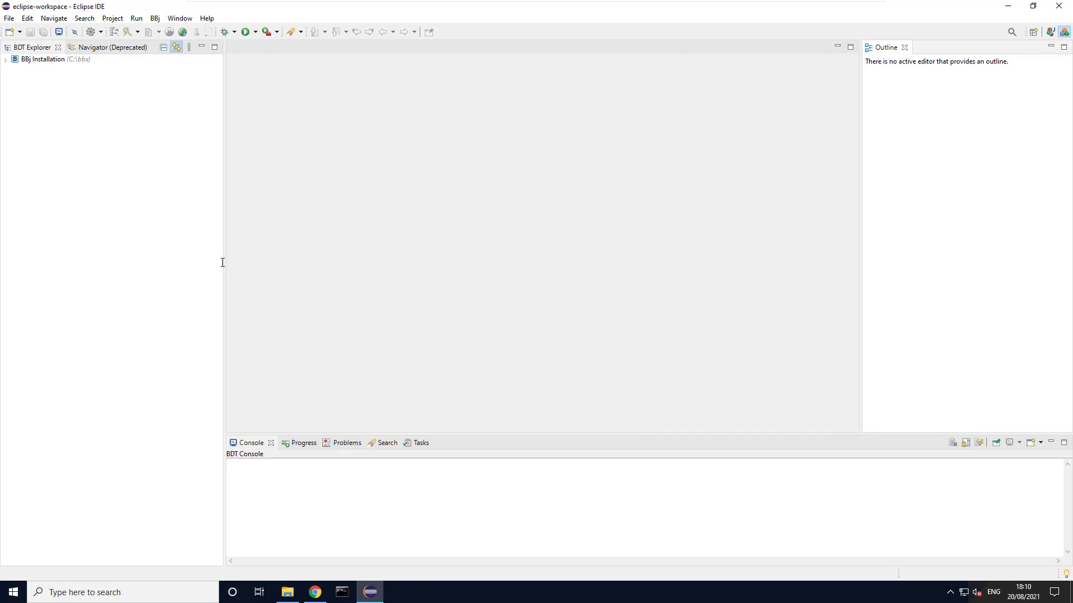